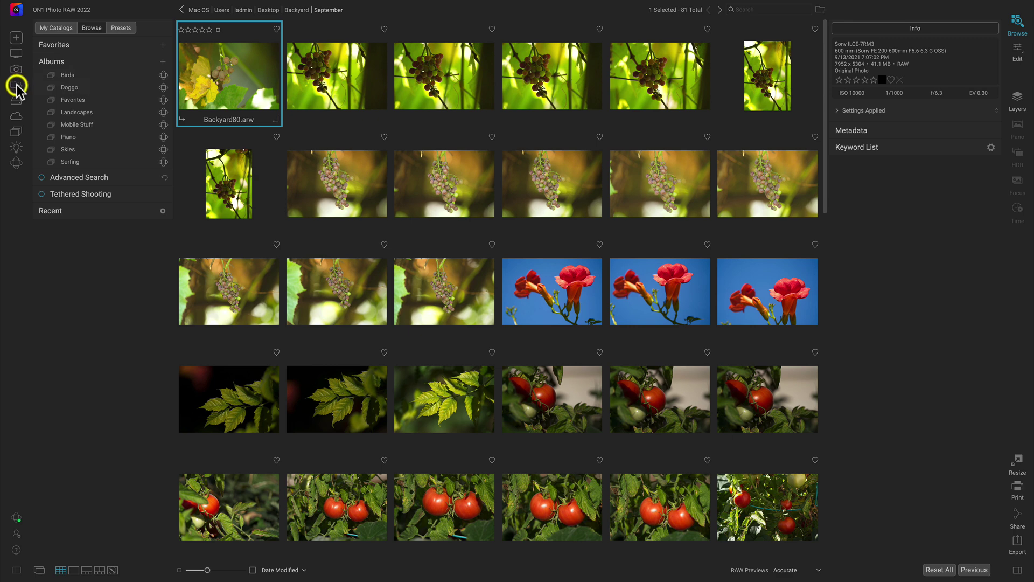
# Show the Desktop folder's 94 items and reveal the Favorites, Local Drives and Cloud Storage locations.
pyautogui.click(16, 54)
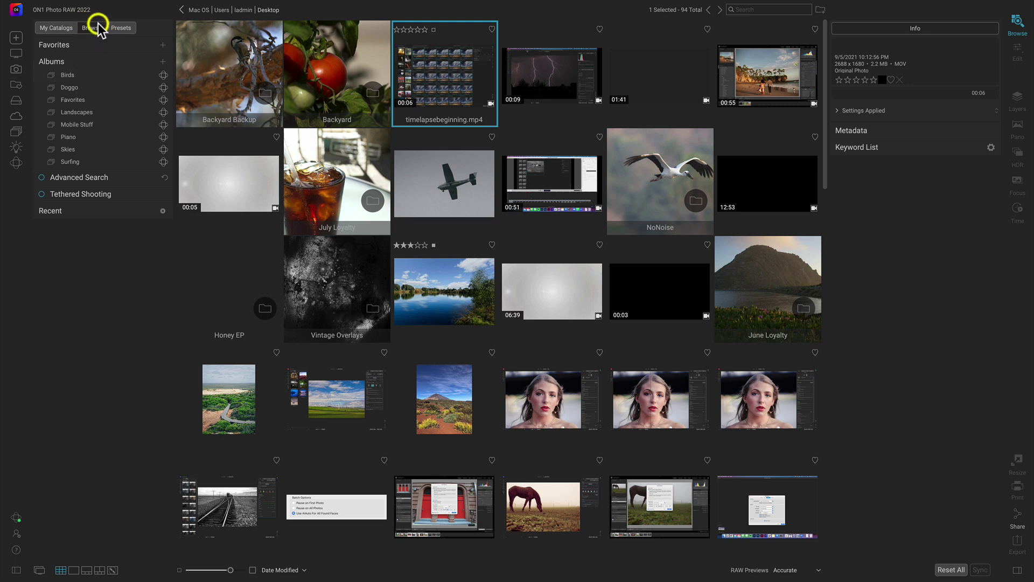
pyautogui.click(146, 45)
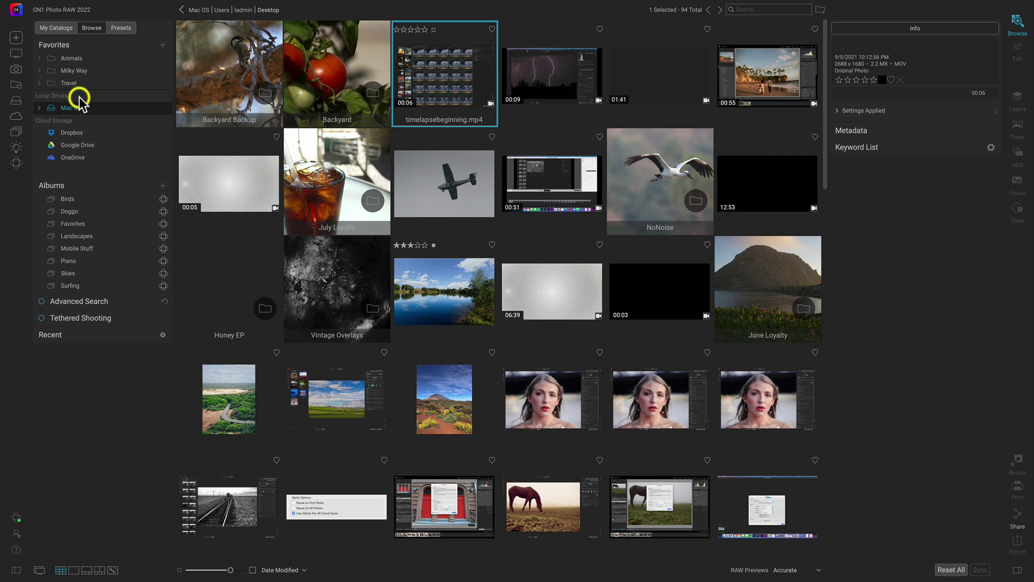
# Browse Backyard Backup's September subfolder, then open Backyard's September folder with its 81 photos.
pyautogui.click(40, 109)
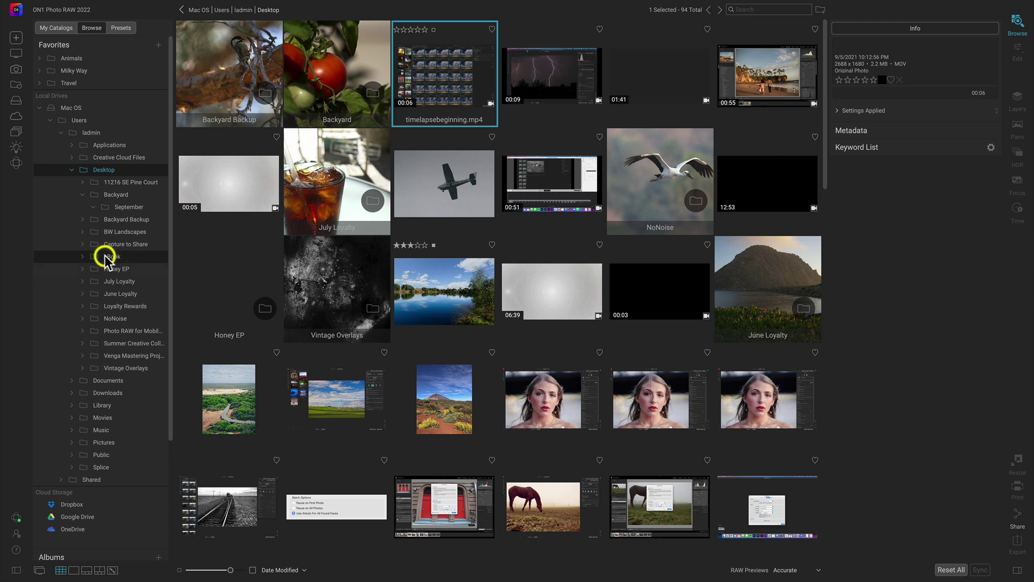
pyautogui.click(82, 220)
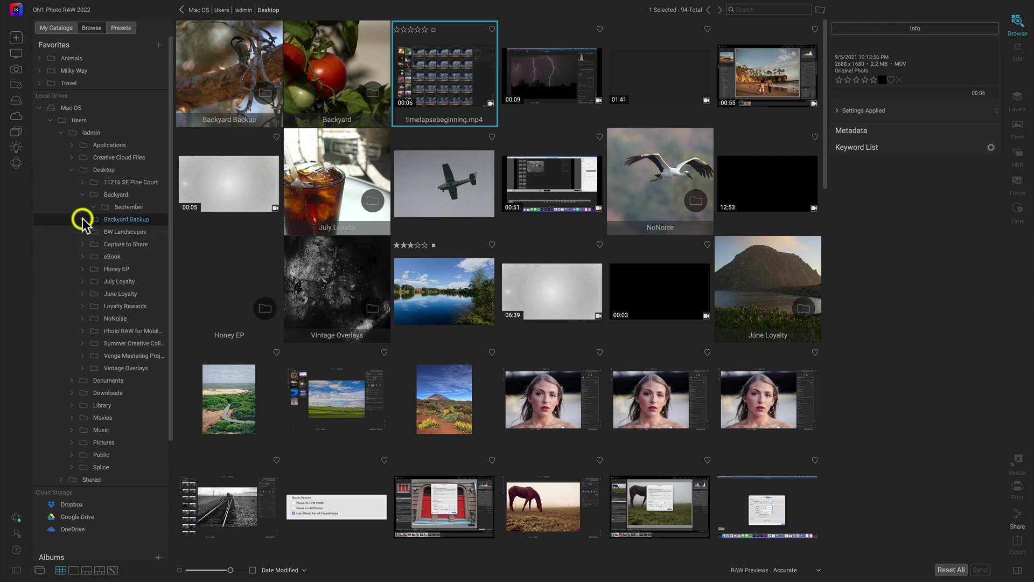
pyautogui.click(81, 219)
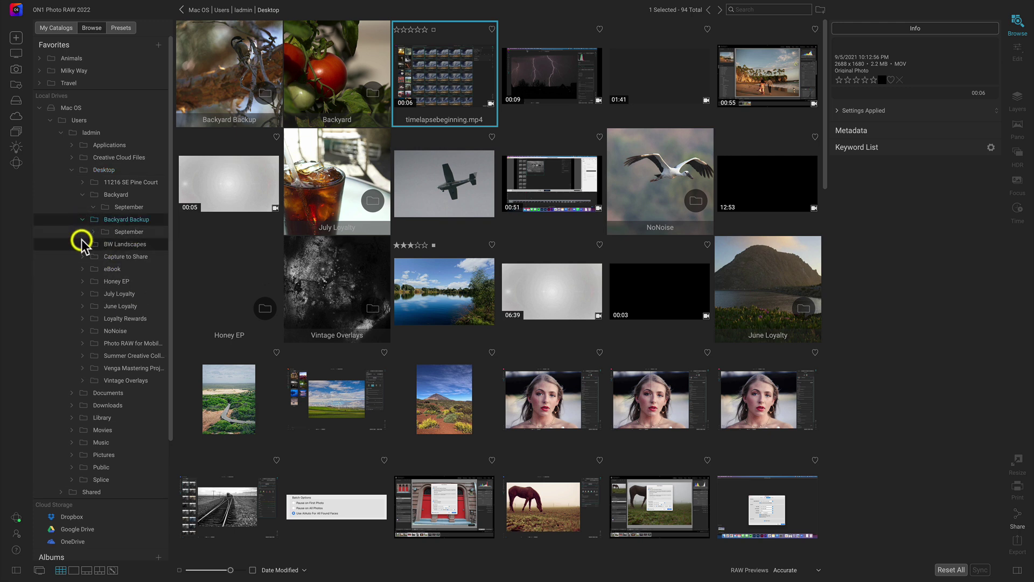
pyautogui.click(124, 219)
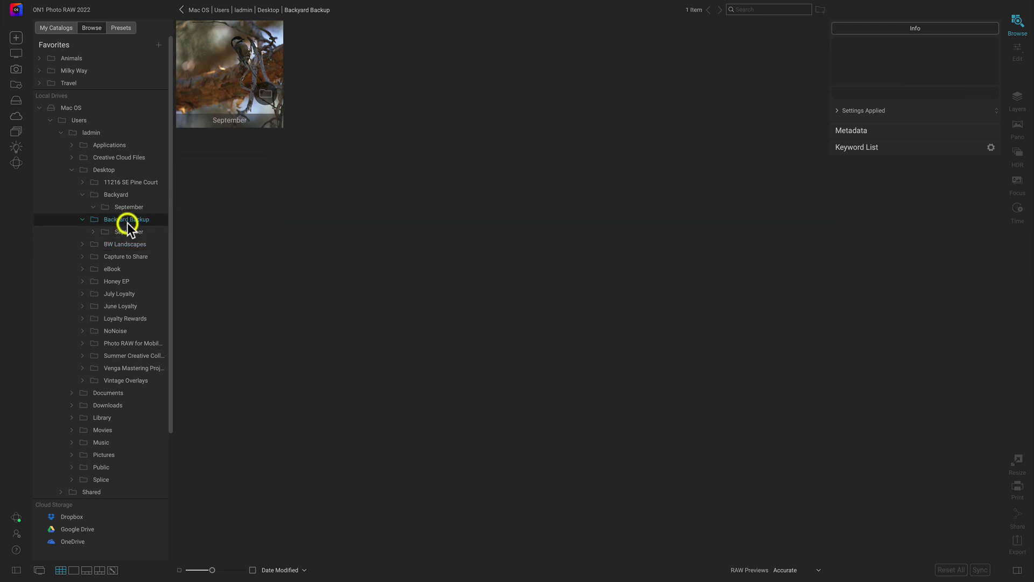
pyautogui.click(131, 231)
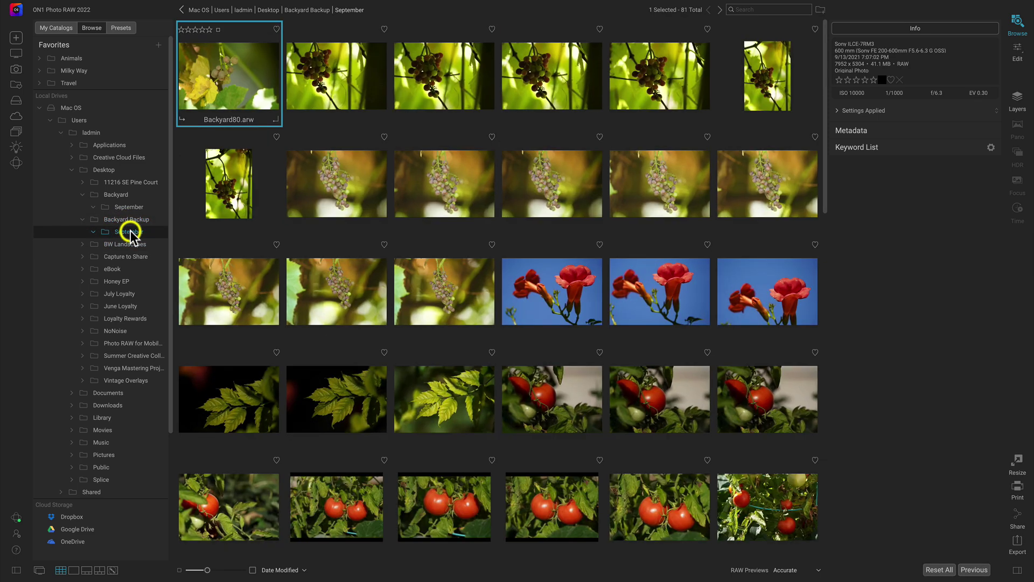
pyautogui.click(124, 195)
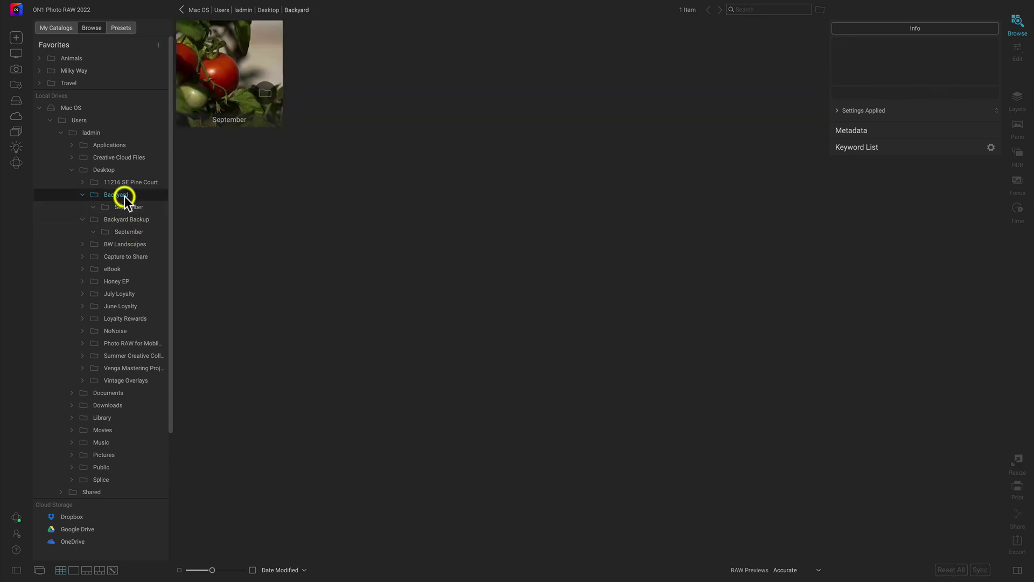
pyautogui.doubleClick(242, 80)
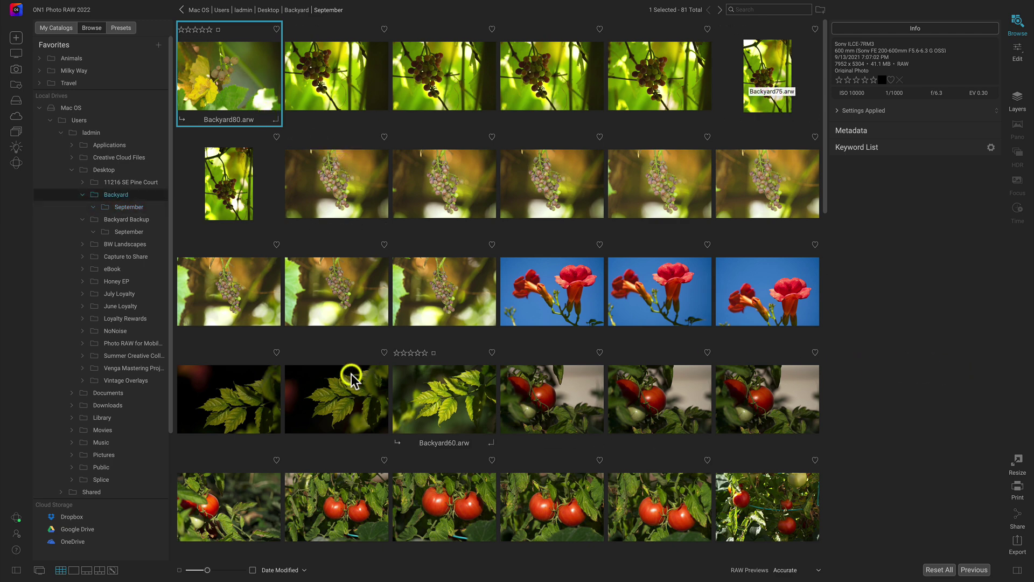
pyautogui.scroll(-4, 117, 353)
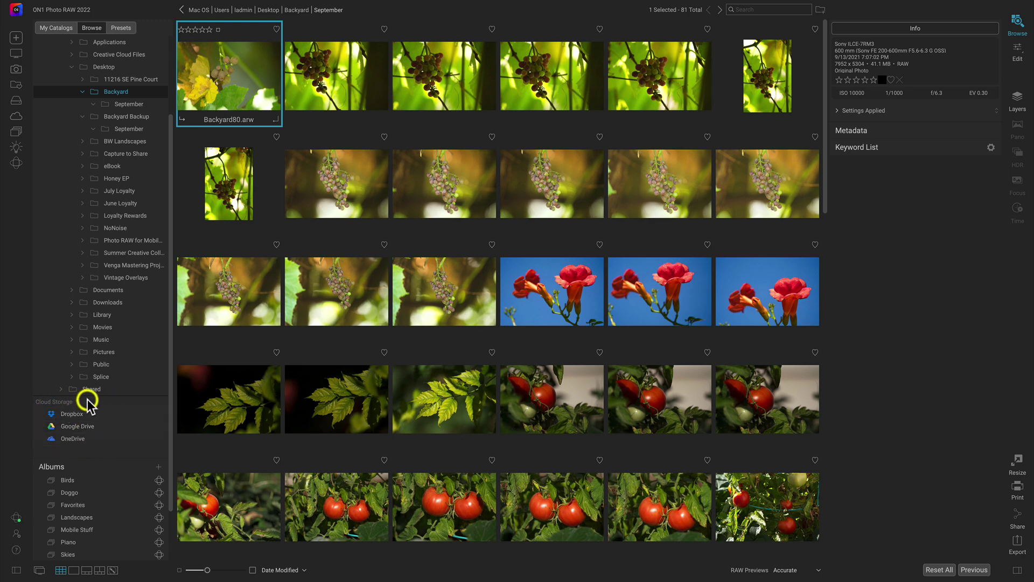
pyautogui.scroll(-3, 87, 399)
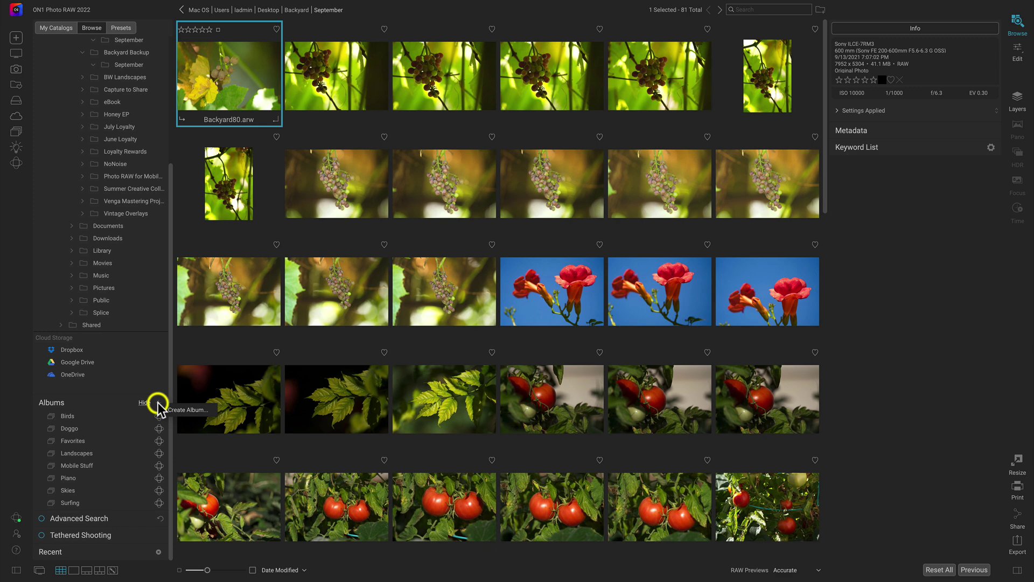
# Create an empty album named 'Backyard' at the top of the Albums list and open it.
pyautogui.click(157, 402)
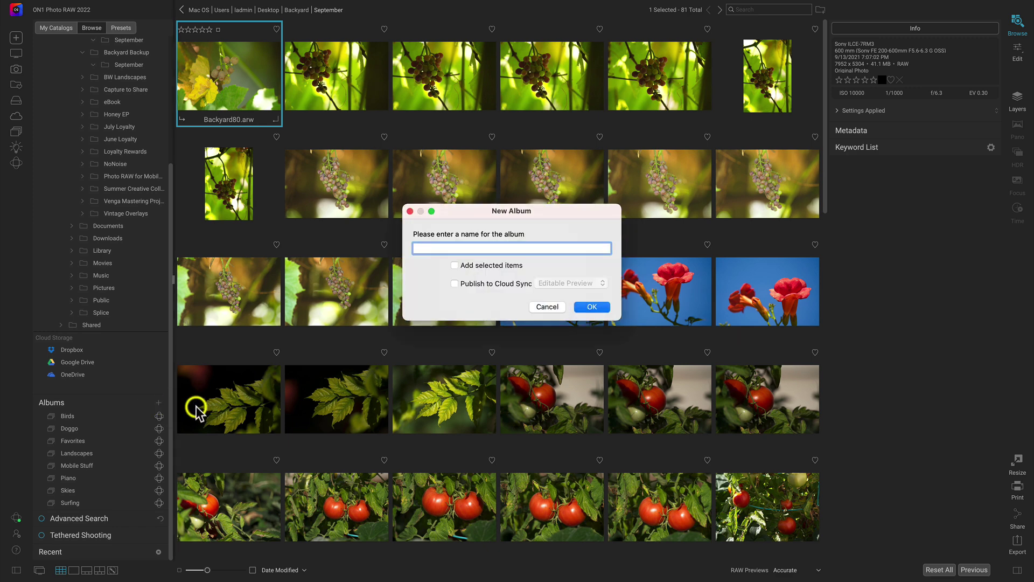
pyautogui.write('Backyard')
pyautogui.click(594, 306)
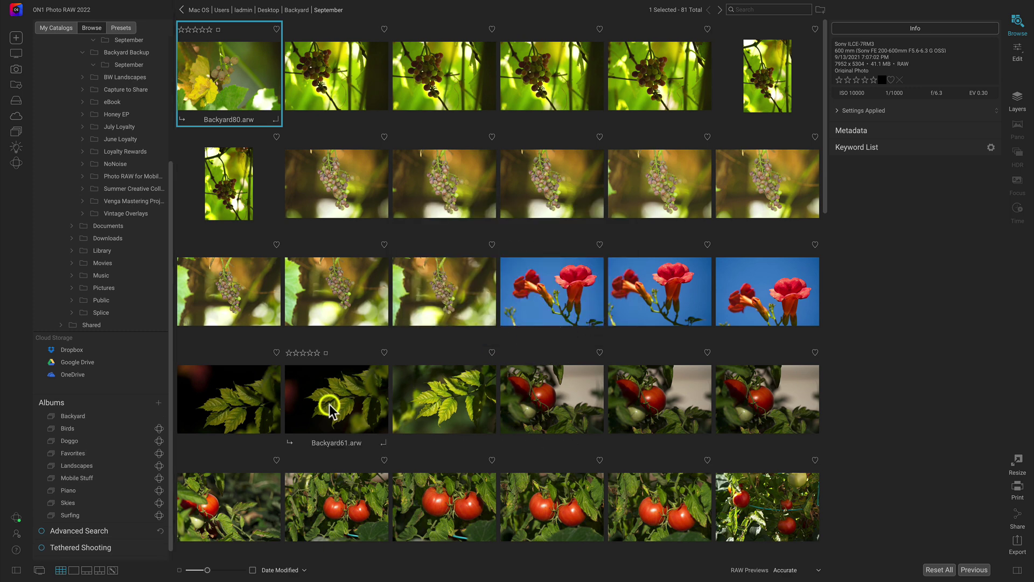
pyautogui.click(104, 415)
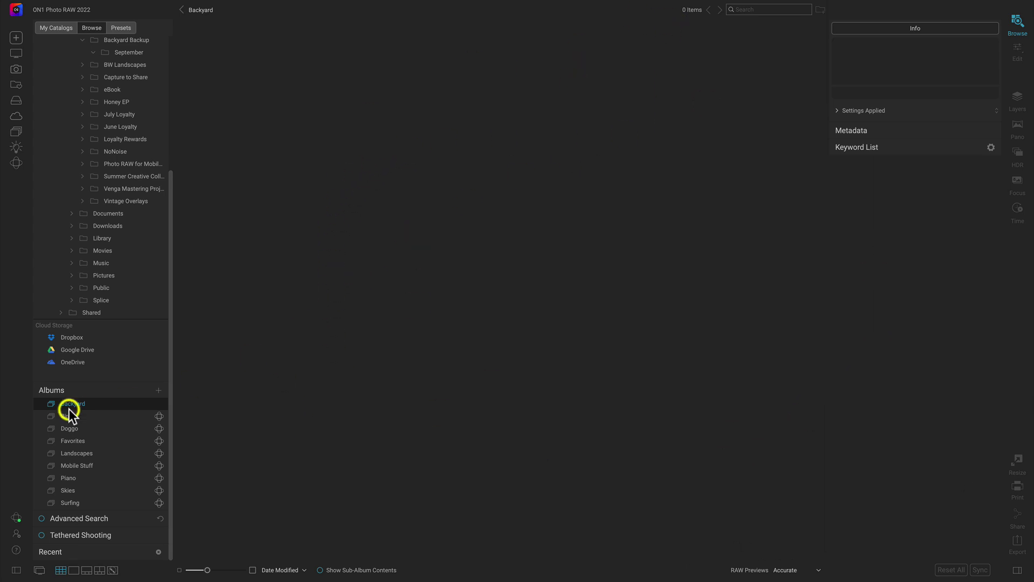
# Select all 81 Backyard September photos, drag them onto the Backyard album, and open it.
pyautogui.scroll(5, 127, 247)
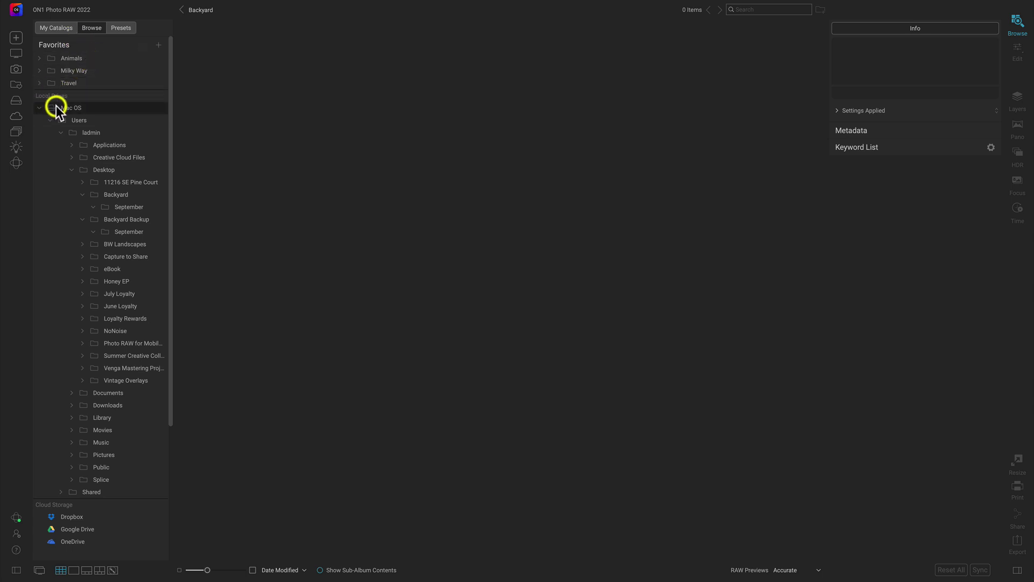
pyautogui.click(125, 207)
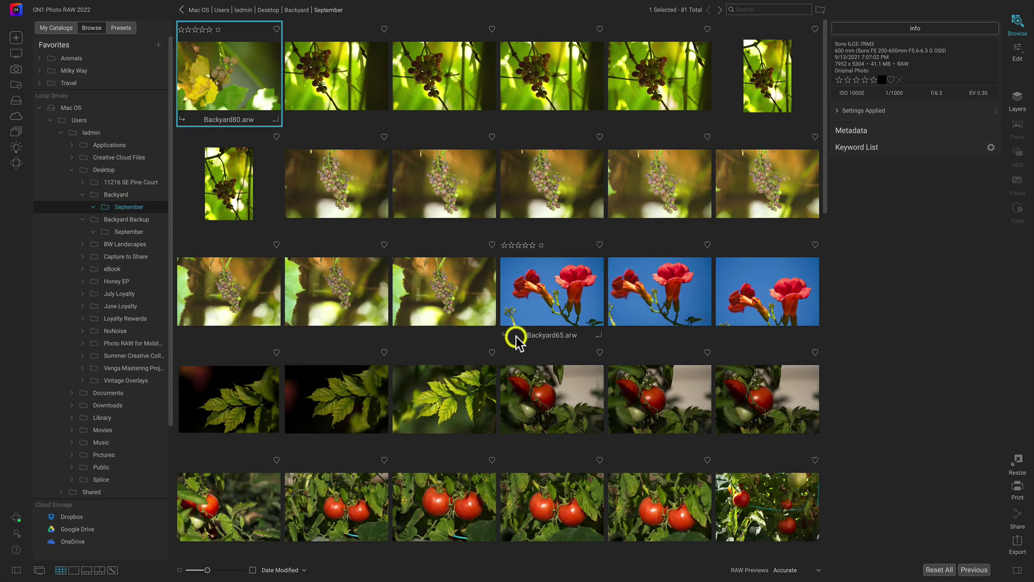
pyautogui.scroll(-15, 577, 260)
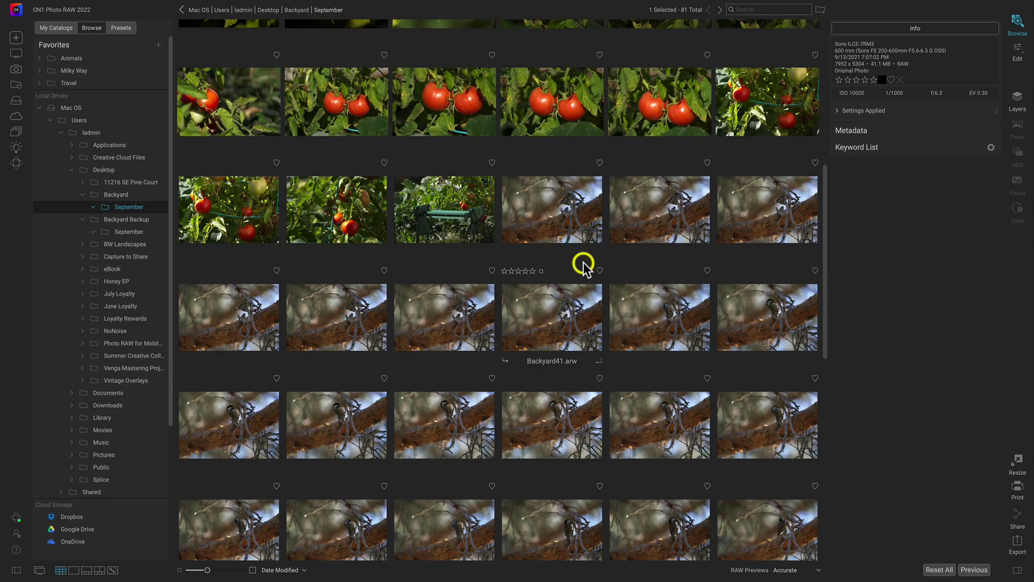
pyautogui.scroll(13, 583, 264)
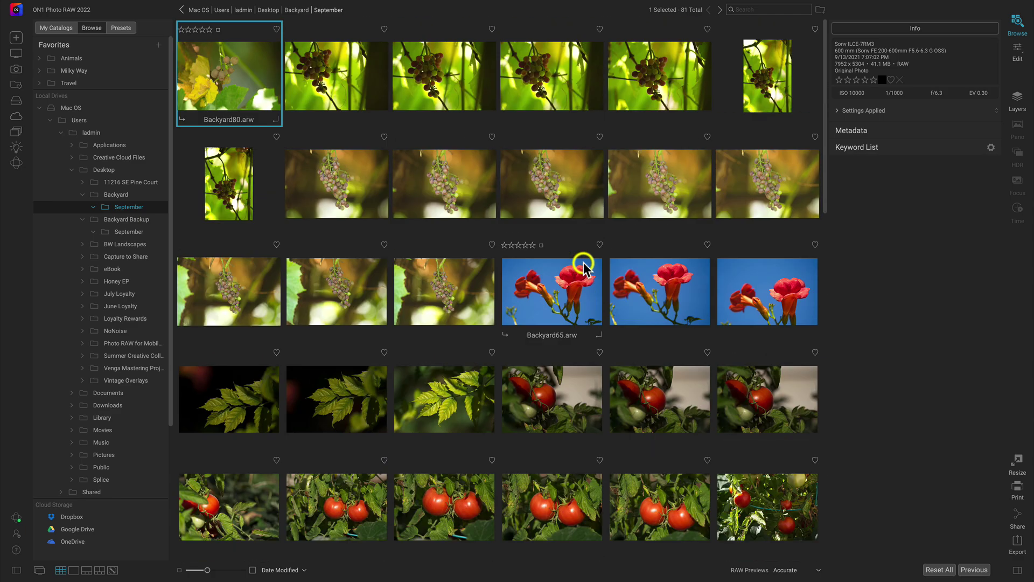
pyautogui.press('super+a')
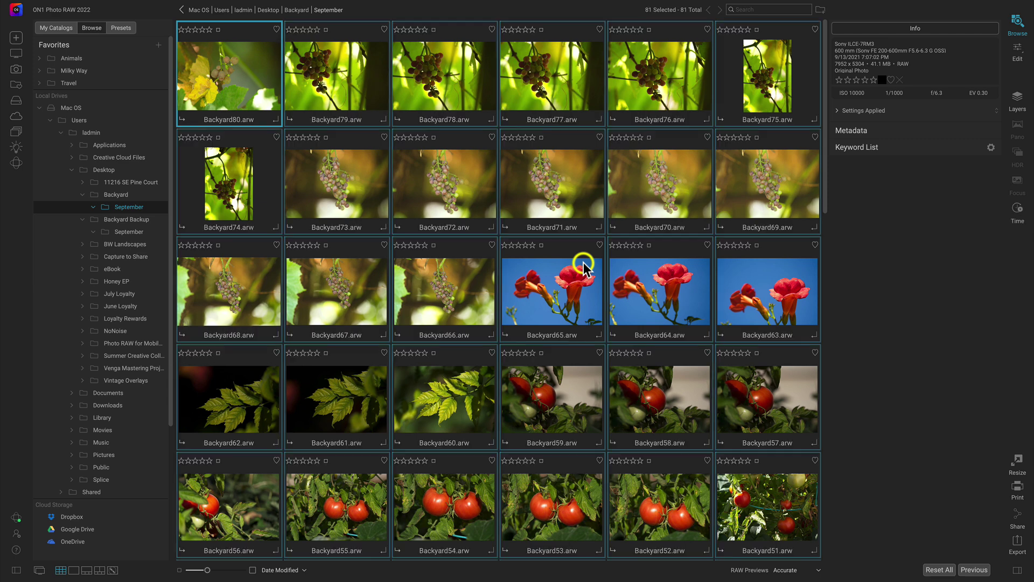
pyautogui.scroll(-1, 121, 223)
pyautogui.scroll(-5, 119, 228)
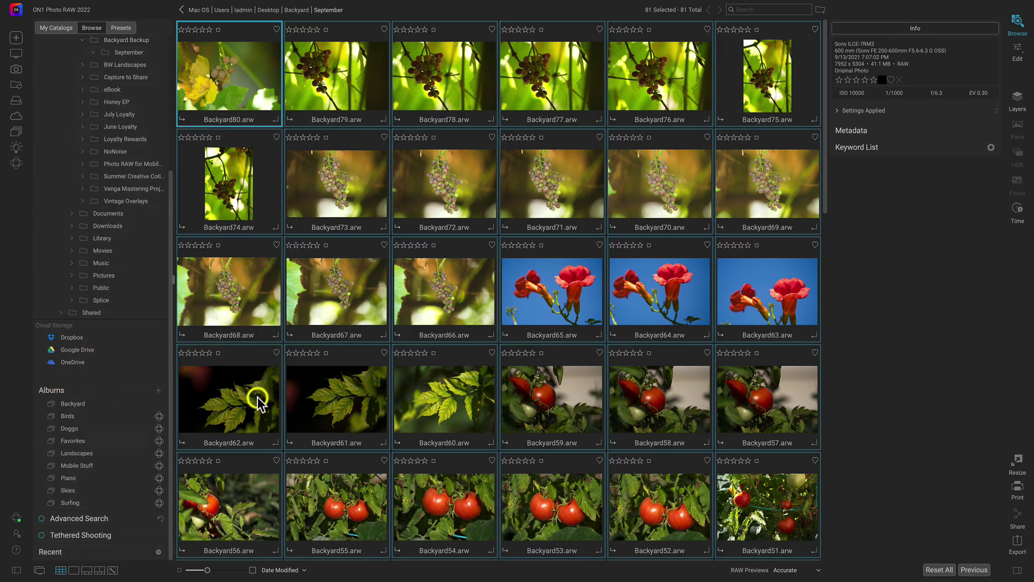
pyautogui.moveTo(263, 403); pyautogui.dragTo(79, 405)
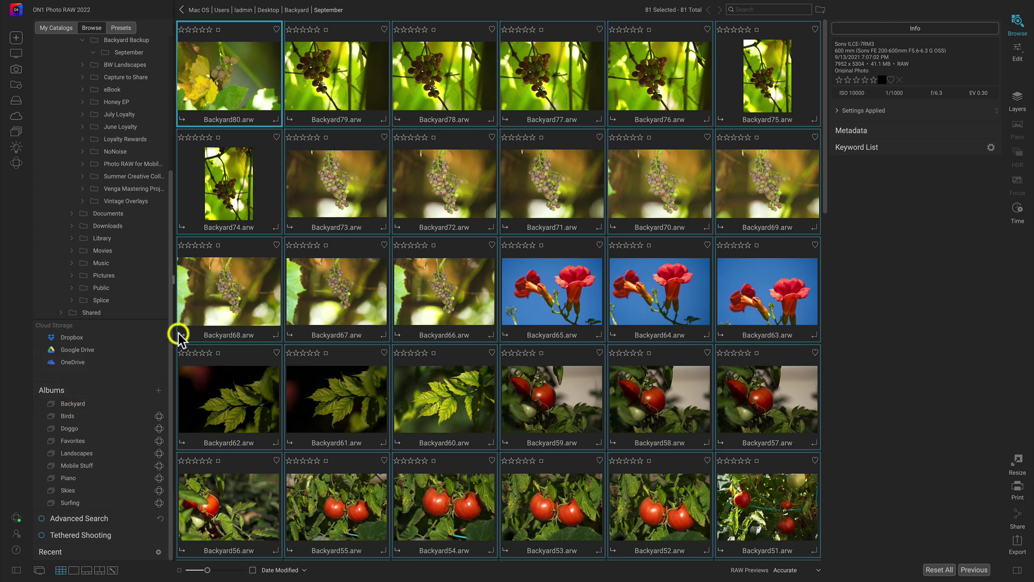
pyautogui.click(69, 405)
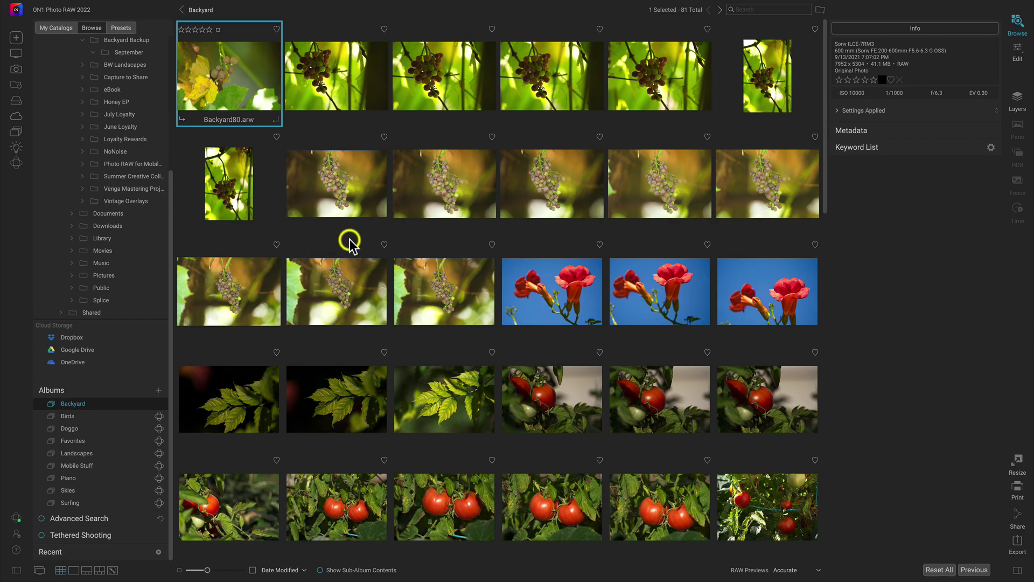
# Open the Backyard album and scroll through its 81 grape, flower, tomato and hummingbird photos.
pyautogui.scroll(-10, 350, 239)
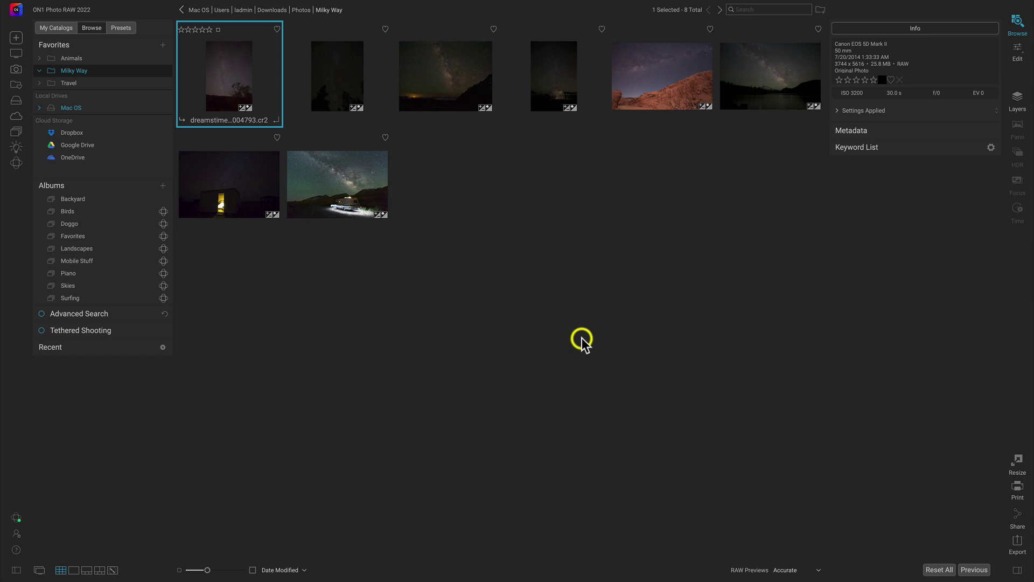
pyautogui.click(82, 200)
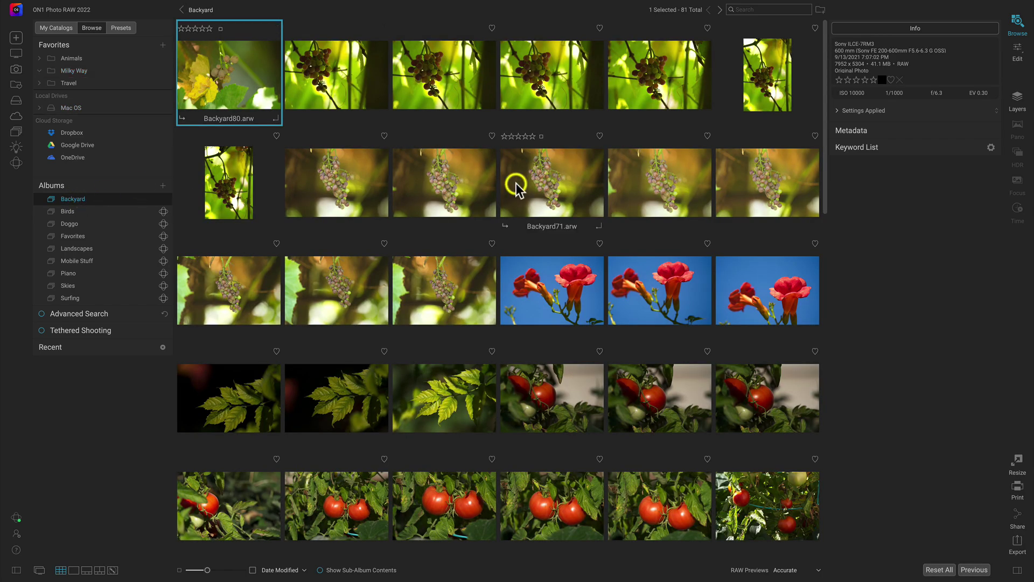
pyautogui.scroll(-15, 516, 184)
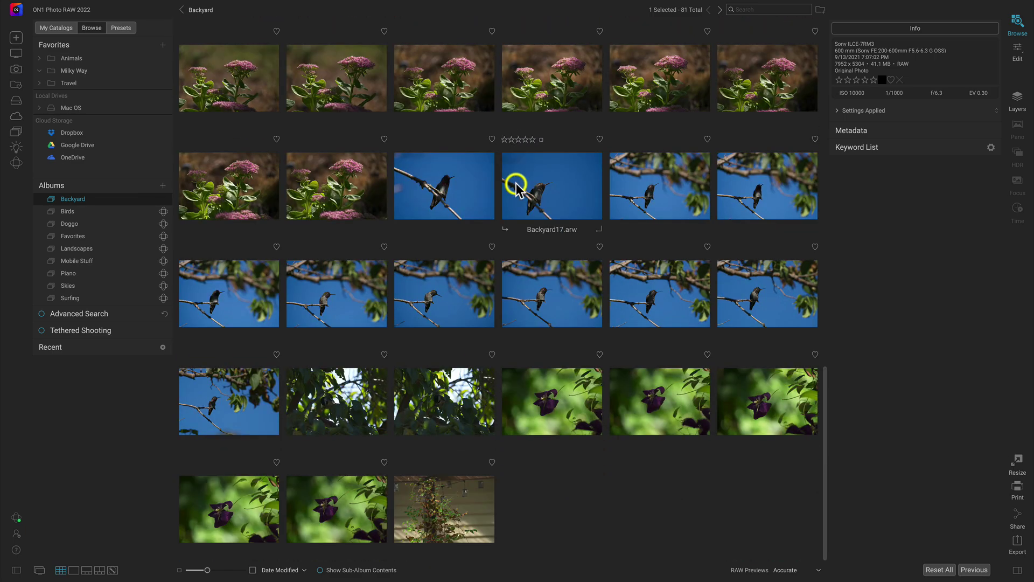
pyautogui.scroll(15, 516, 186)
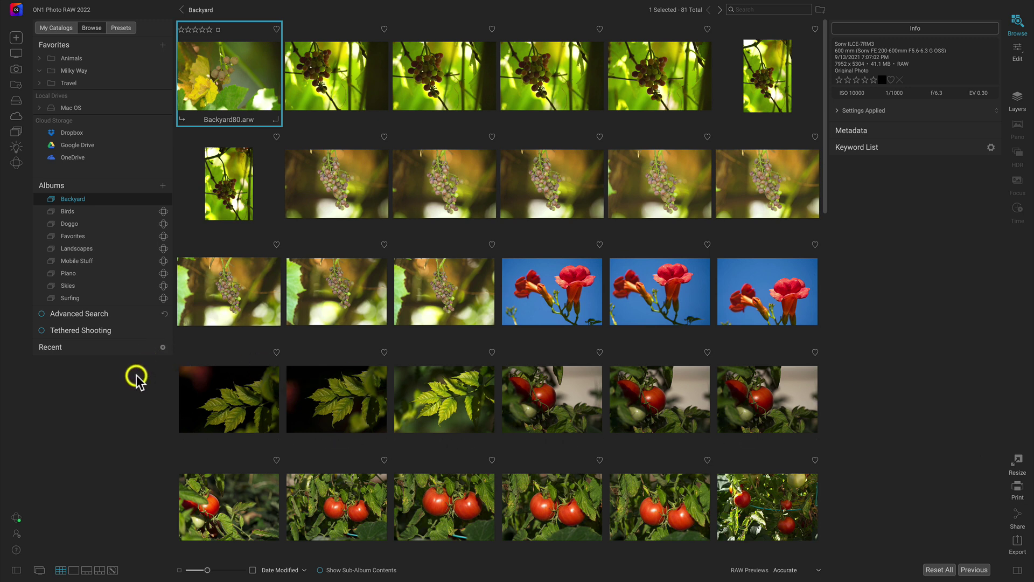
# Enable Advanced Search and filter the album to photos with ISO 6400.
pyautogui.click(151, 315)
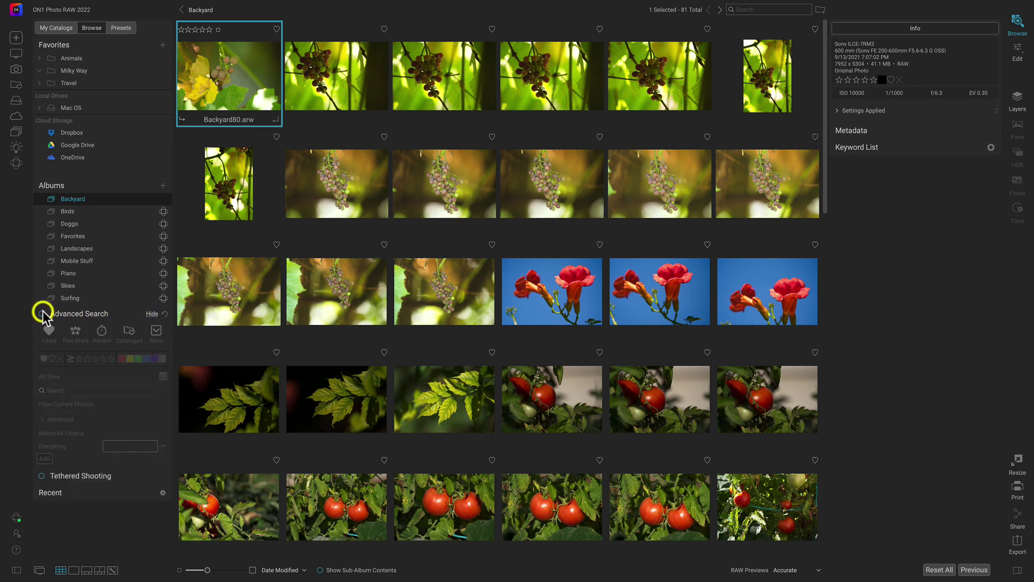
pyautogui.click(42, 313)
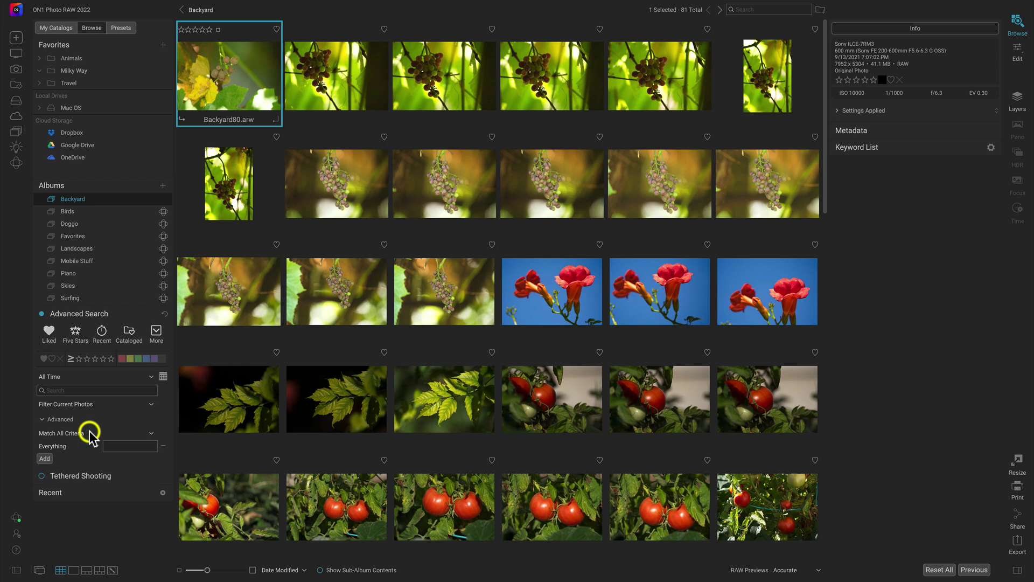
pyautogui.click(96, 445)
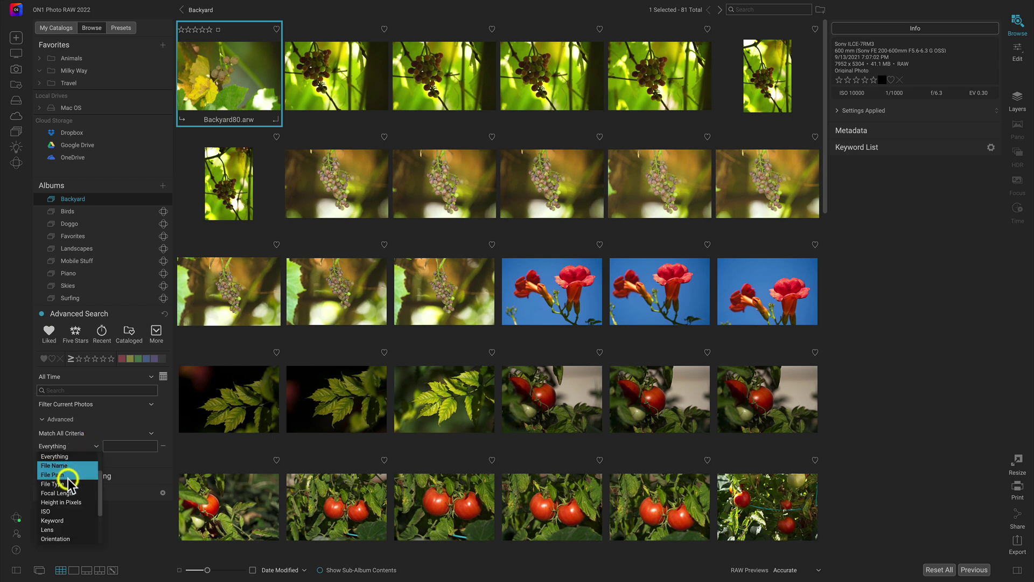
pyautogui.click(58, 512)
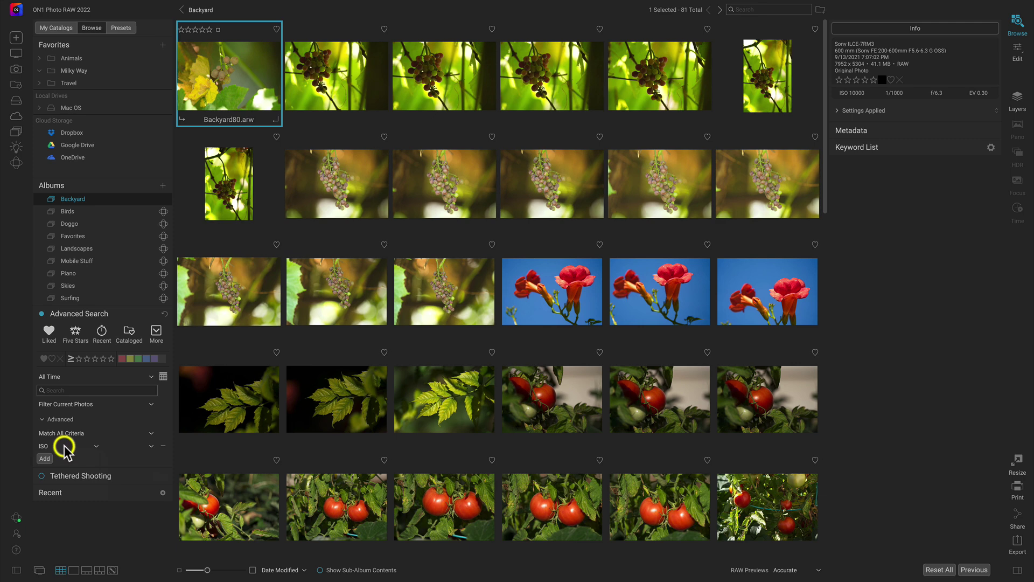
pyautogui.click(141, 446)
pyautogui.scroll(-2, 137, 489)
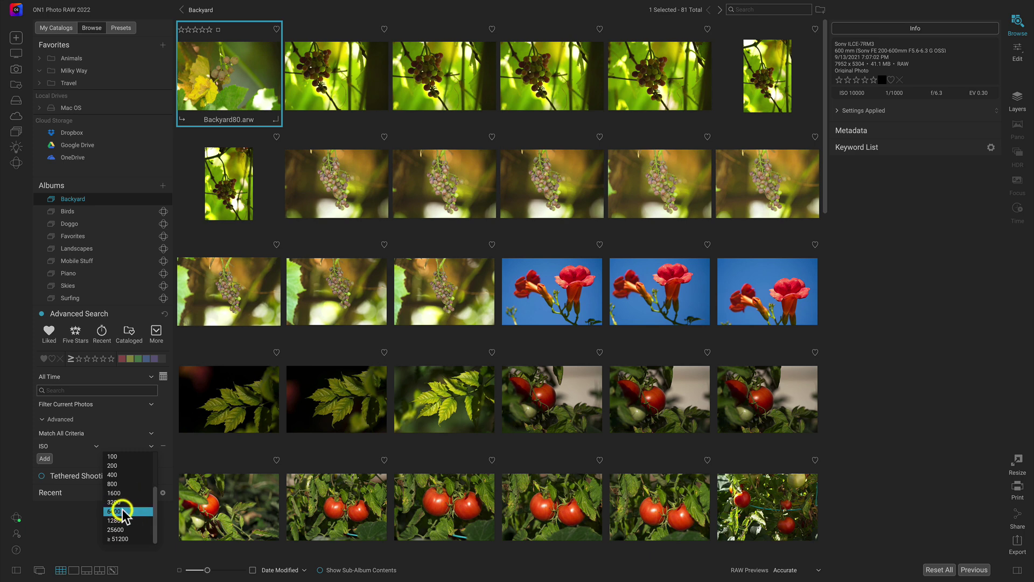
pyautogui.click(123, 511)
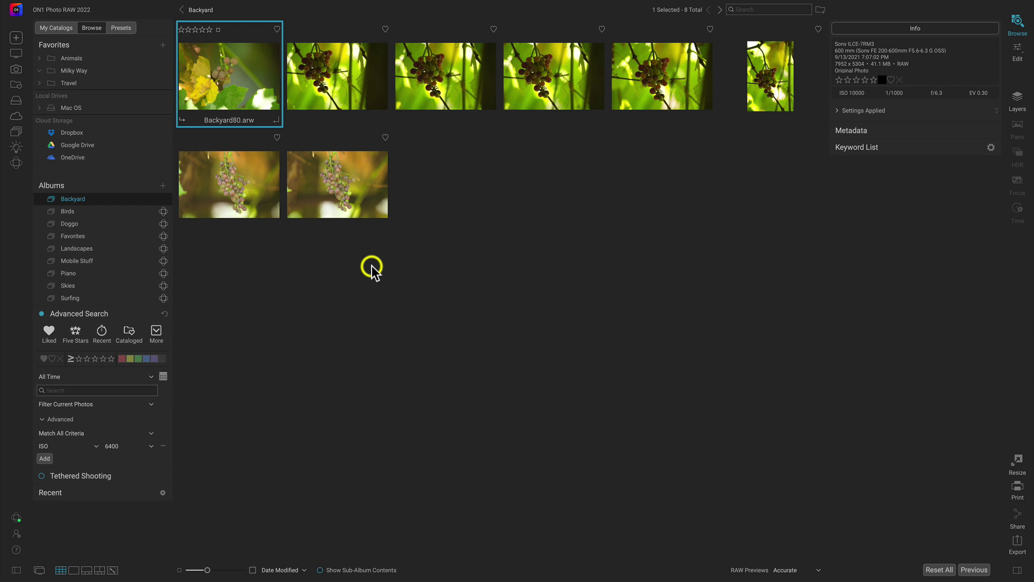
# Inspect the ISO 6400 results, including Backyard69, 70, 78 and 79, then turn the filter off.
pyautogui.click(357, 91)
pyautogui.click(420, 90)
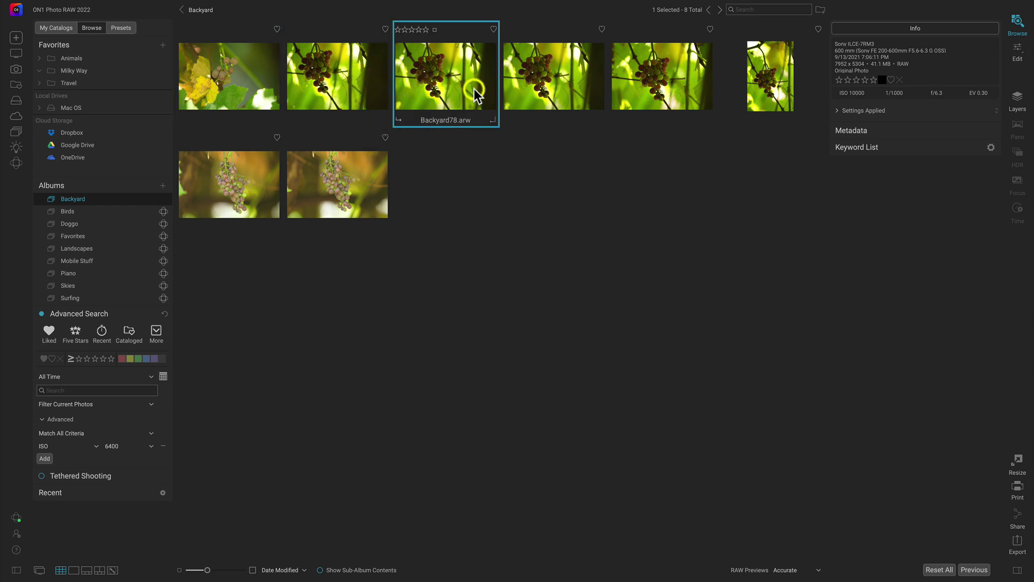
pyautogui.click(530, 95)
pyautogui.click(700, 93)
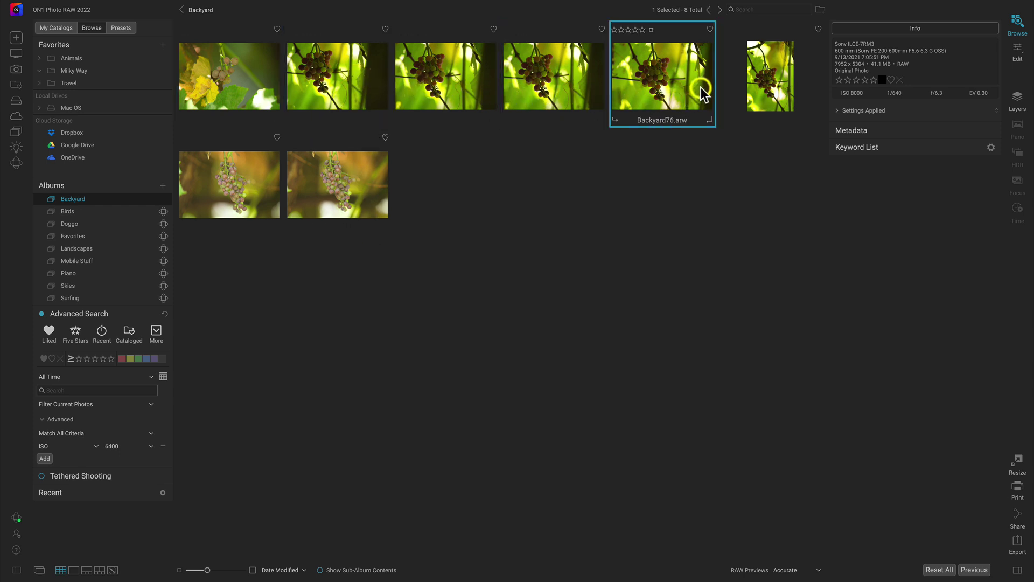
pyautogui.click(743, 88)
pyautogui.click(331, 186)
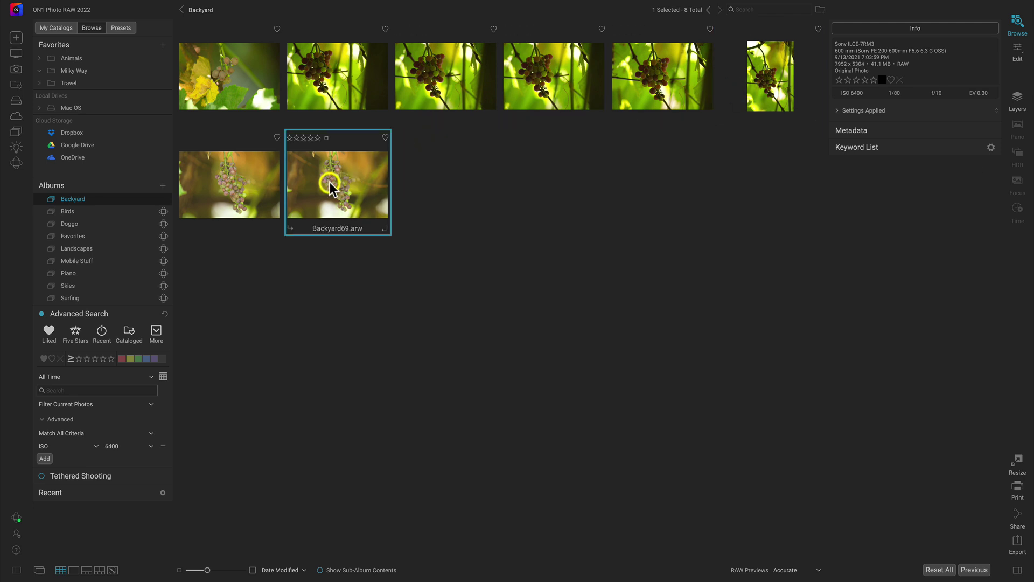
pyautogui.click(215, 183)
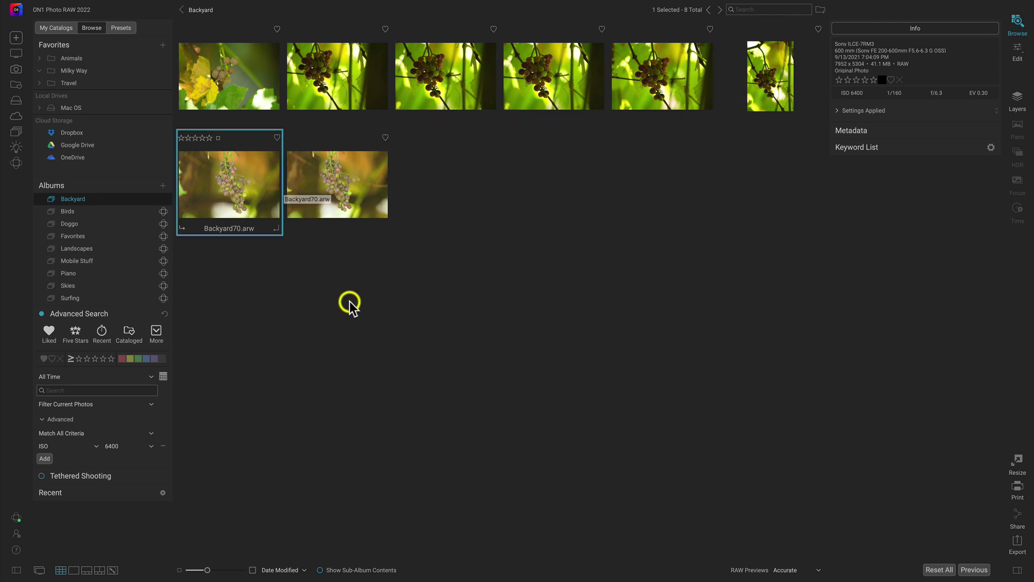
pyautogui.click(61, 419)
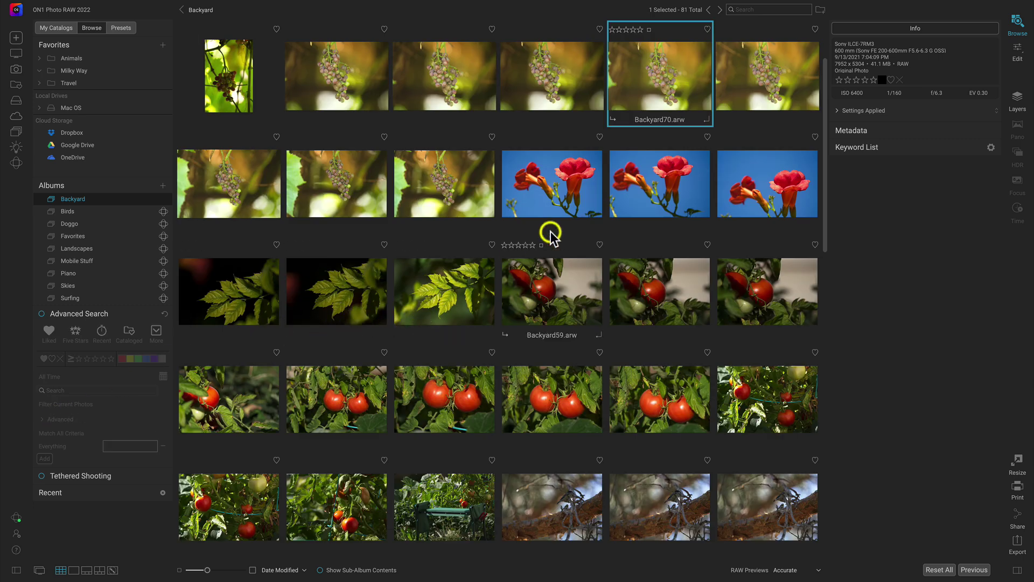
pyautogui.click(764, 9)
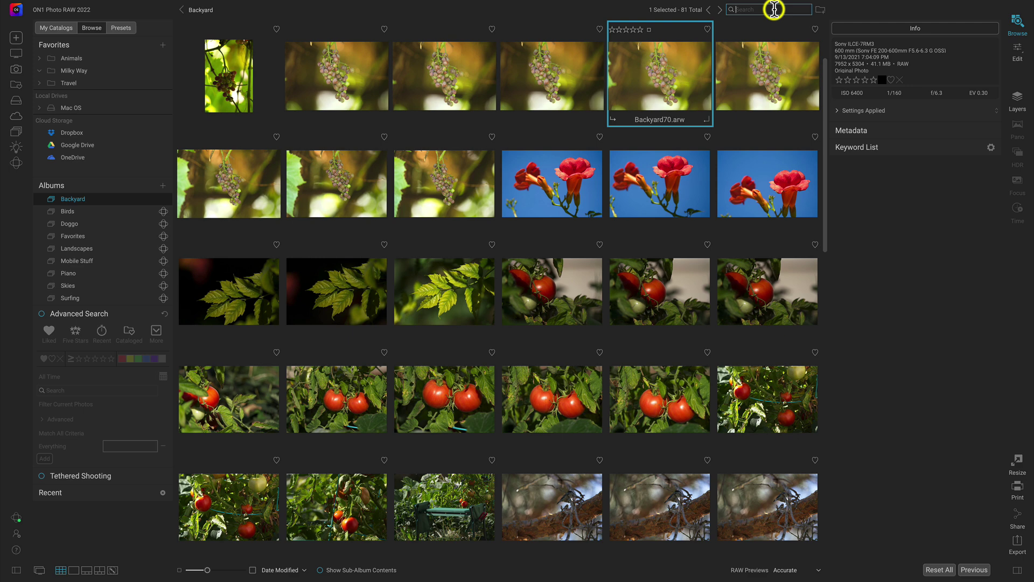
# Search for '80' to find Backyard80, then search 'backyard' and select red-flower photo Backyard65.
pyautogui.write('80')
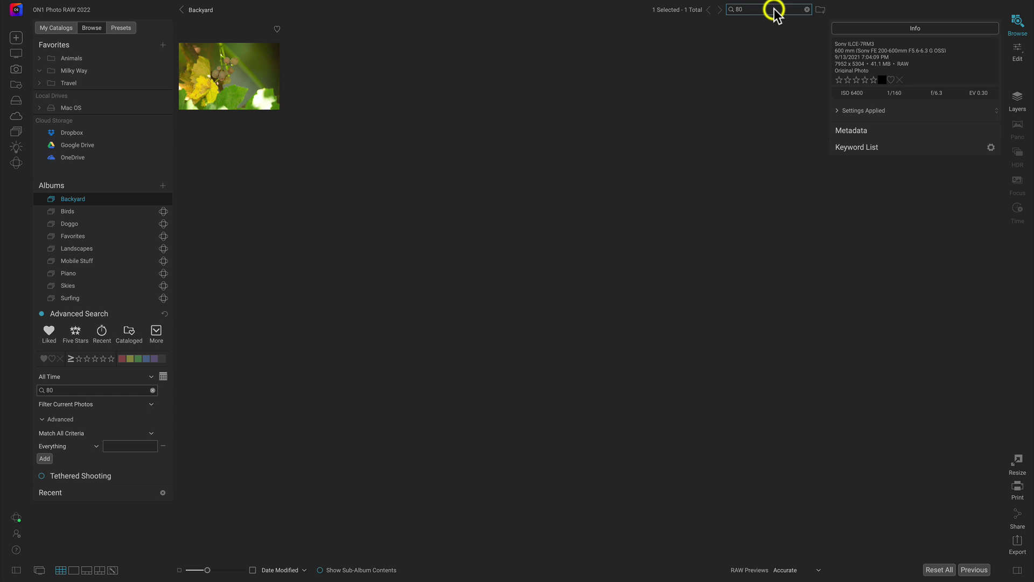
pyautogui.click(227, 105)
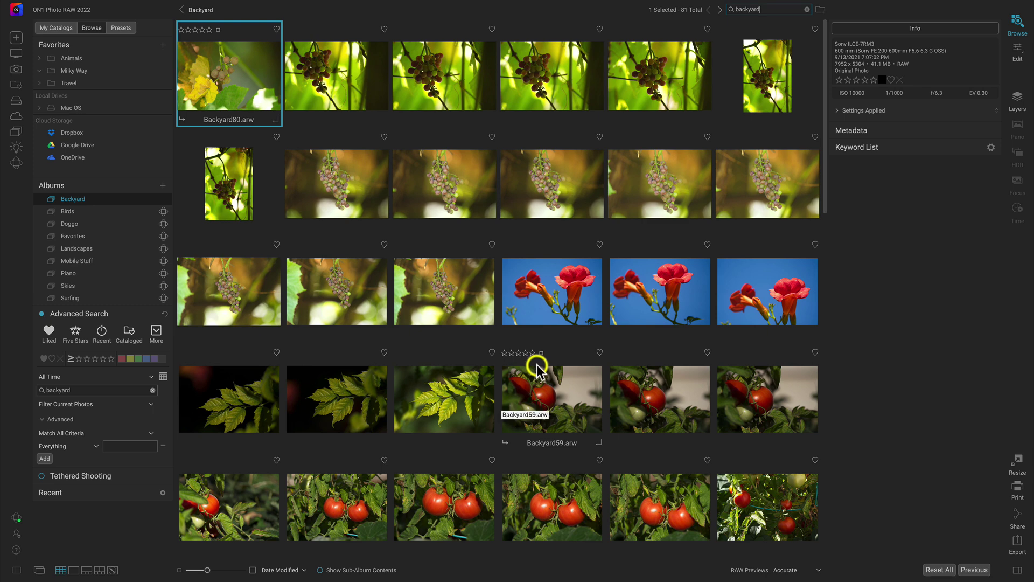
pyautogui.click(565, 297)
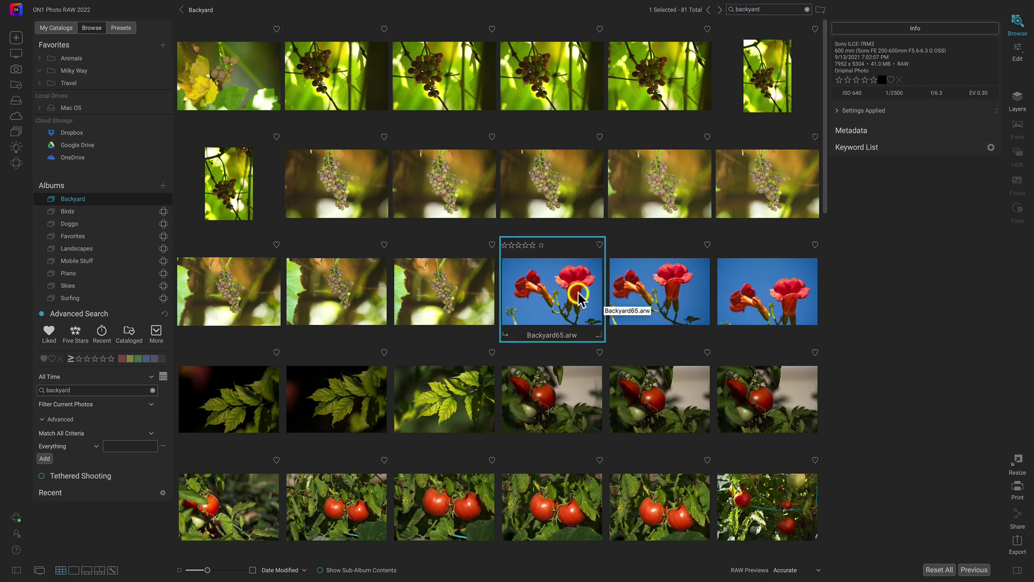
# Add the keyword 'flower' to red-flower photos Backyard63–65, then clear the 'backyard' search.
pyautogui.keyDown('shift'); pyautogui.click(756, 284); pyautogui.keyUp('shift')
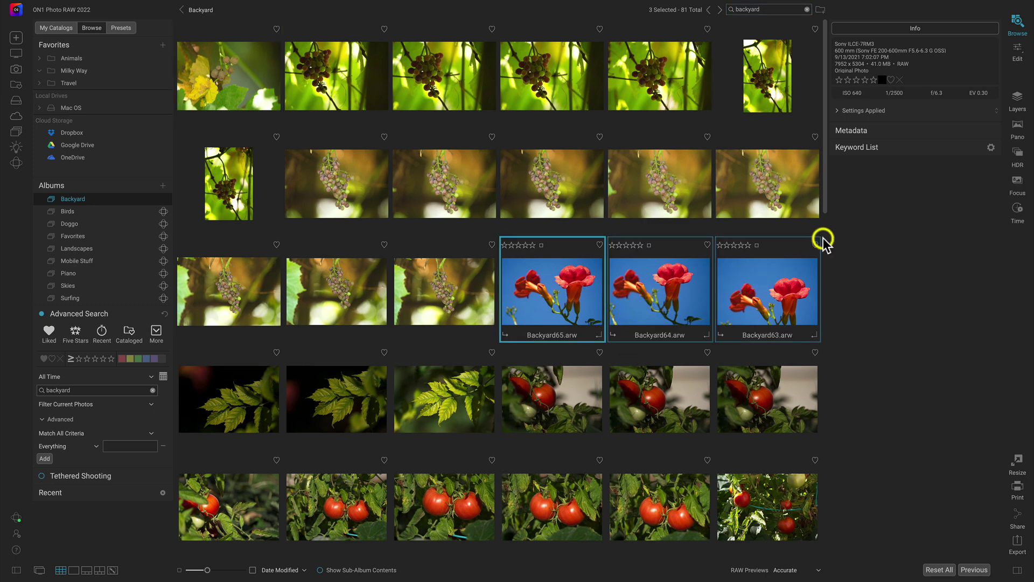
pyautogui.click(983, 131)
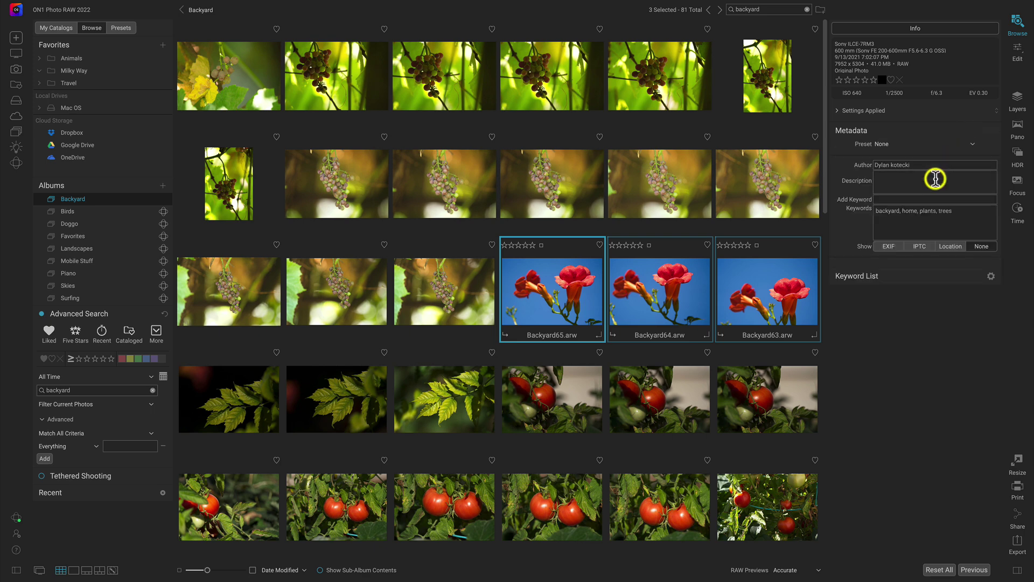
pyautogui.click(930, 200)
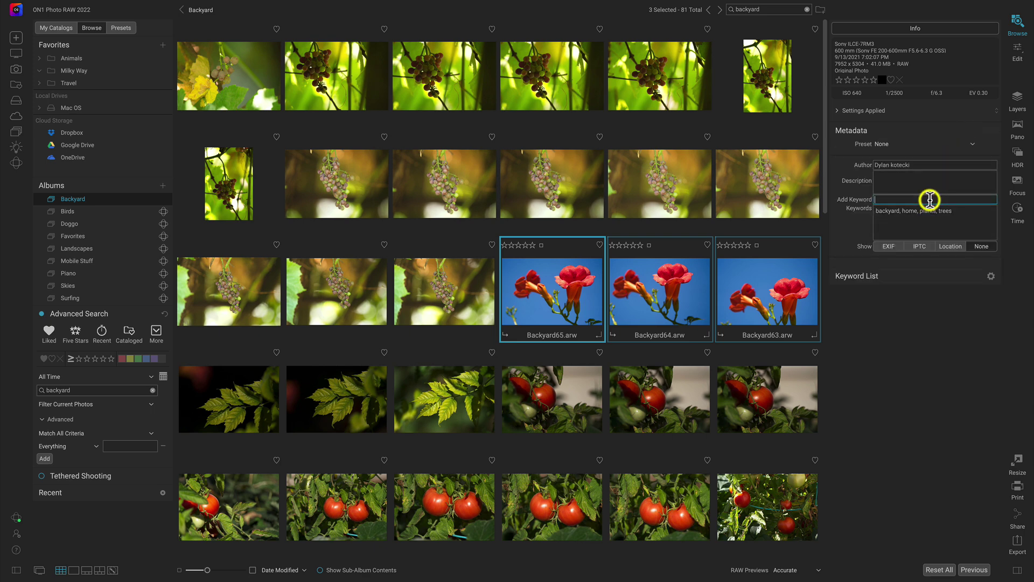
pyautogui.write('flower')
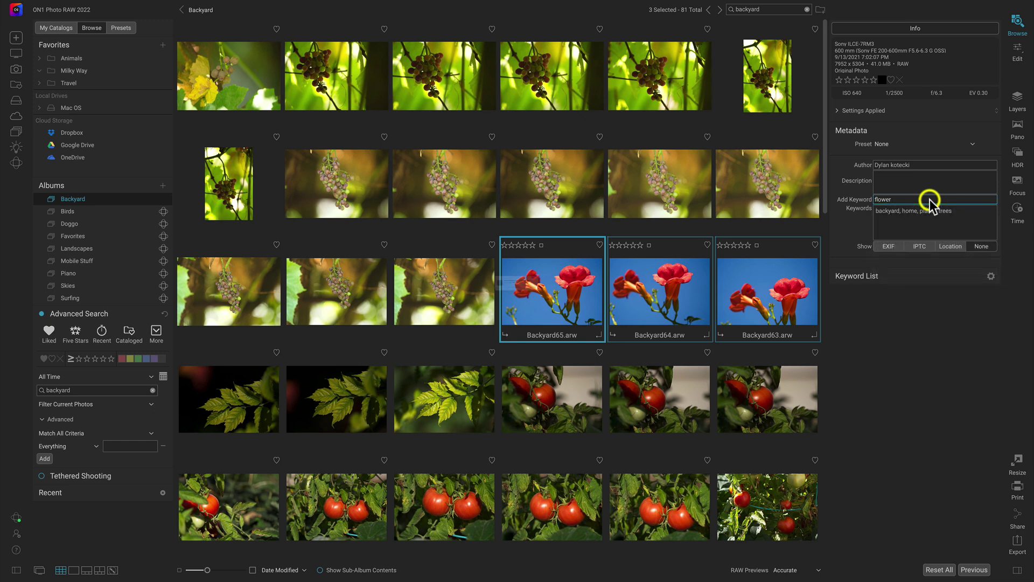
pyautogui.press('Return')
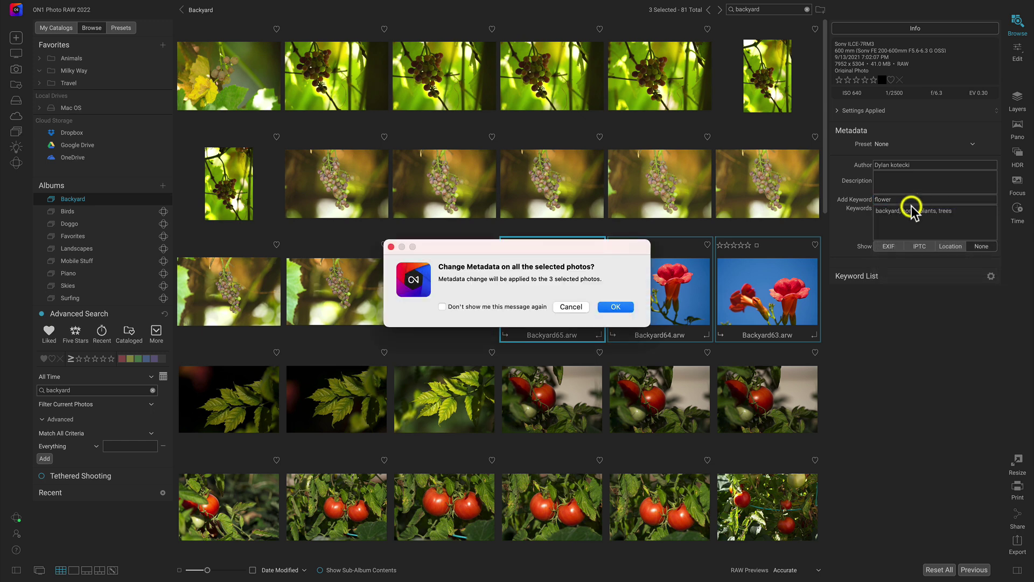
pyautogui.click(459, 307)
pyautogui.click(614, 307)
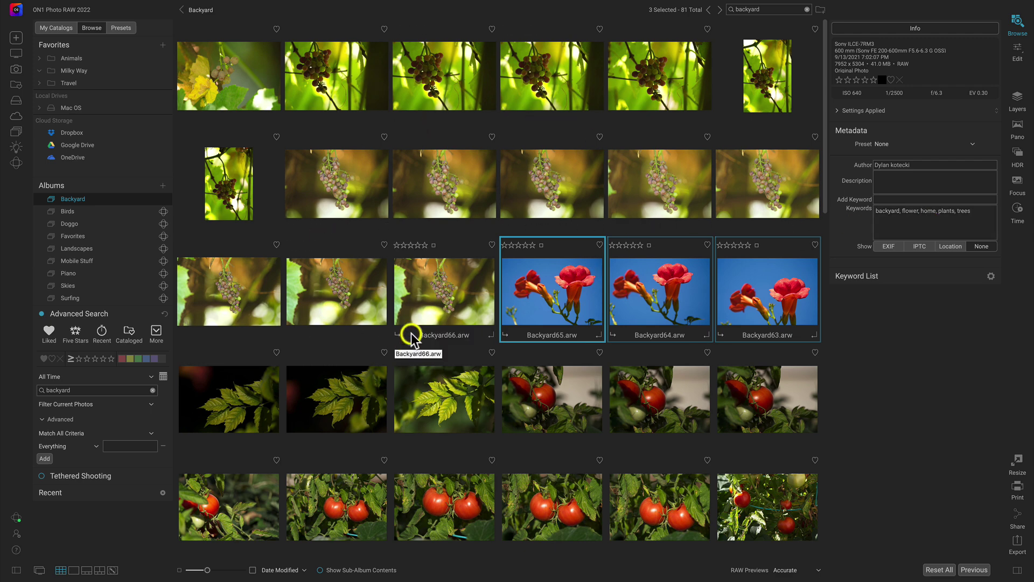
pyautogui.click(807, 9)
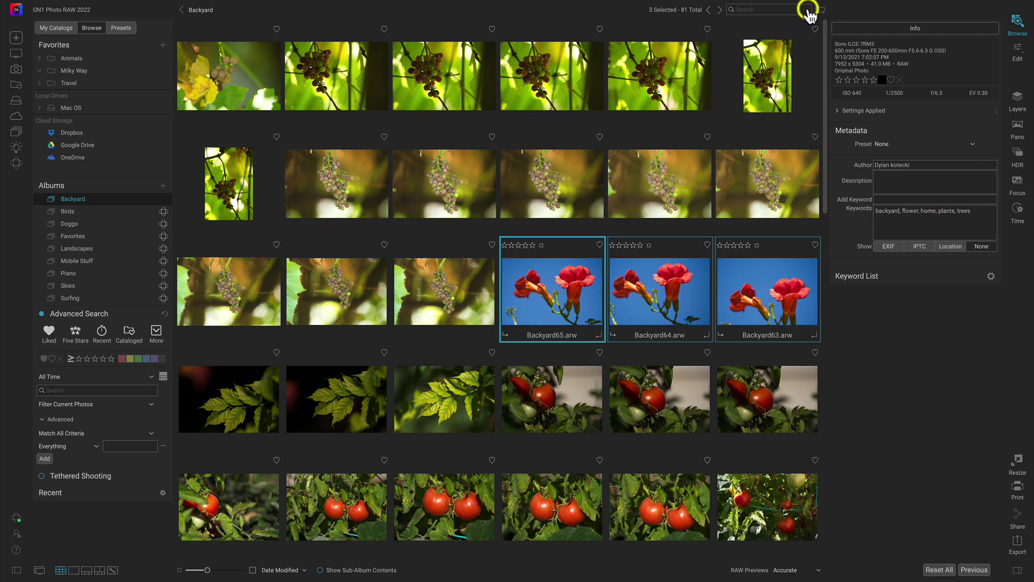
pyautogui.click(773, 9)
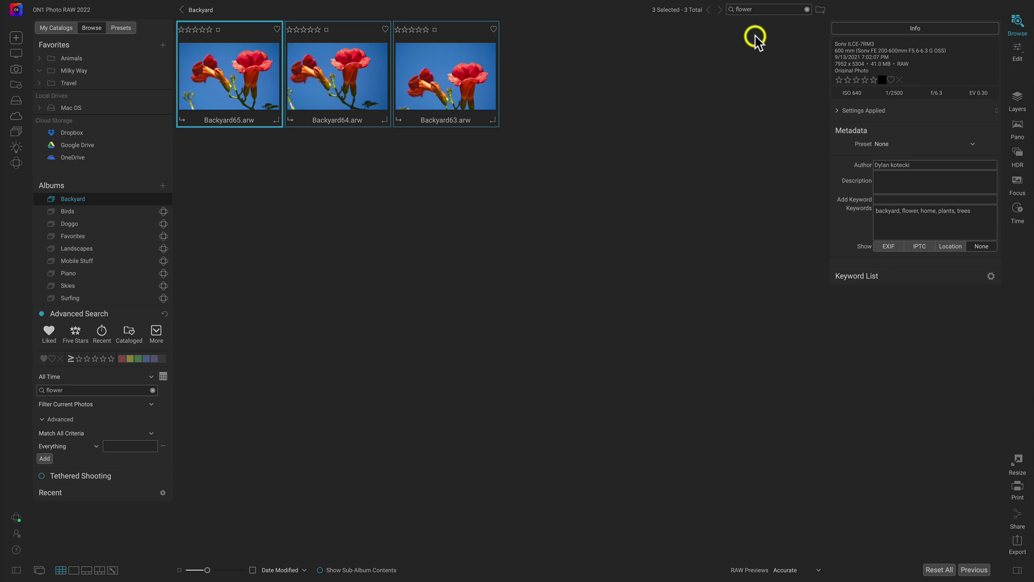
pyautogui.click(807, 9)
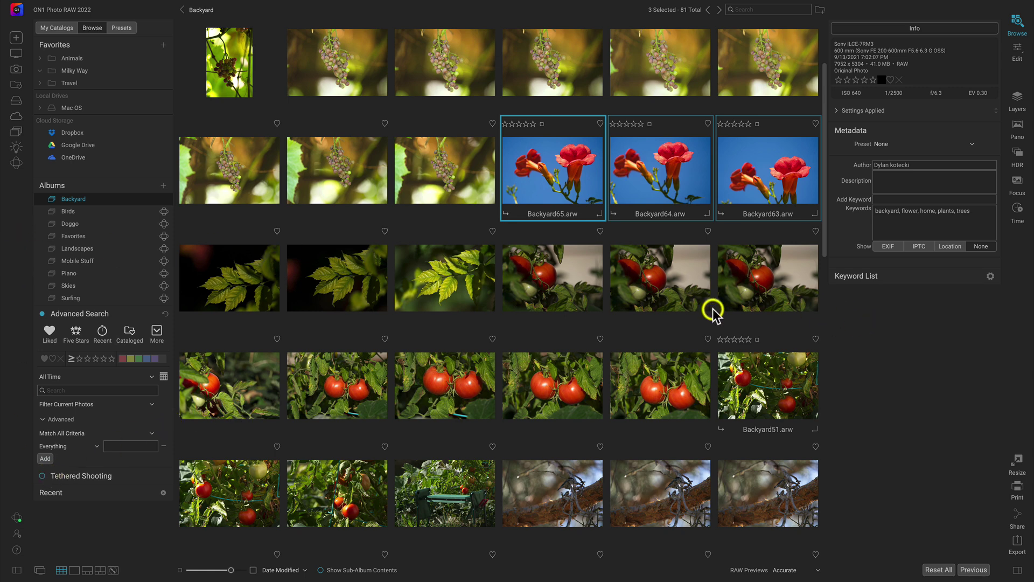
pyautogui.click(16, 570)
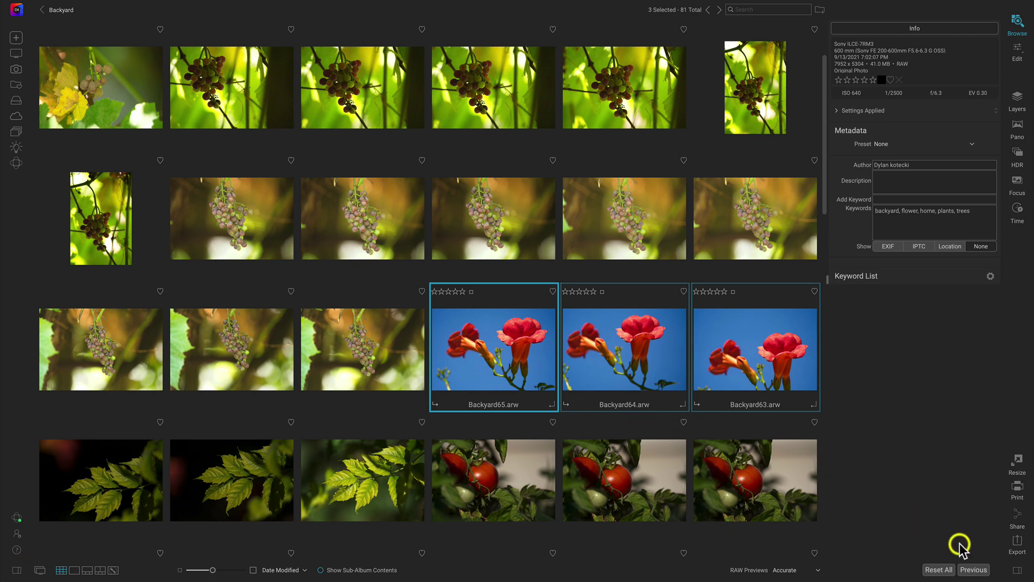
pyautogui.click(1018, 570)
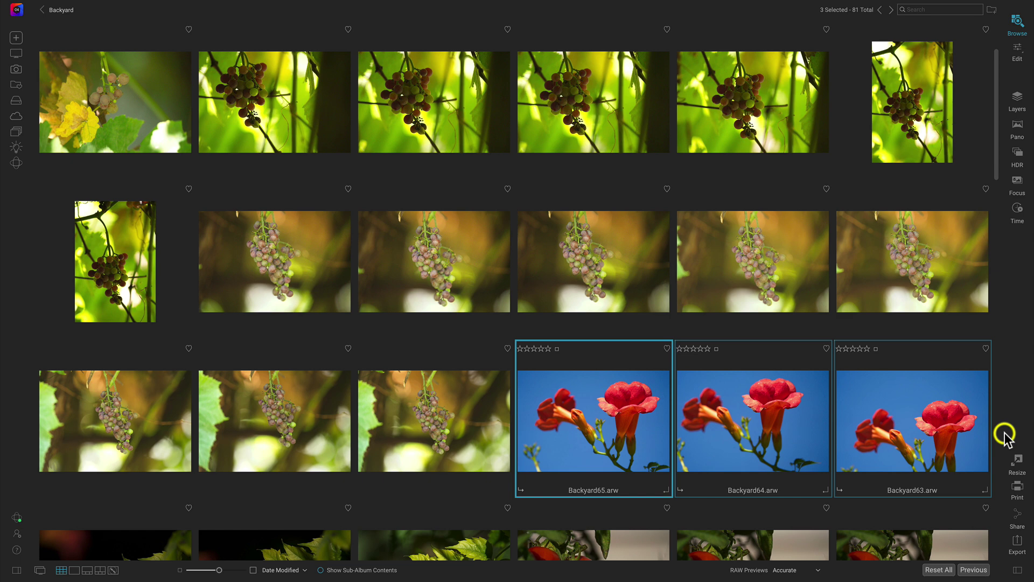
pyautogui.press('Tab')
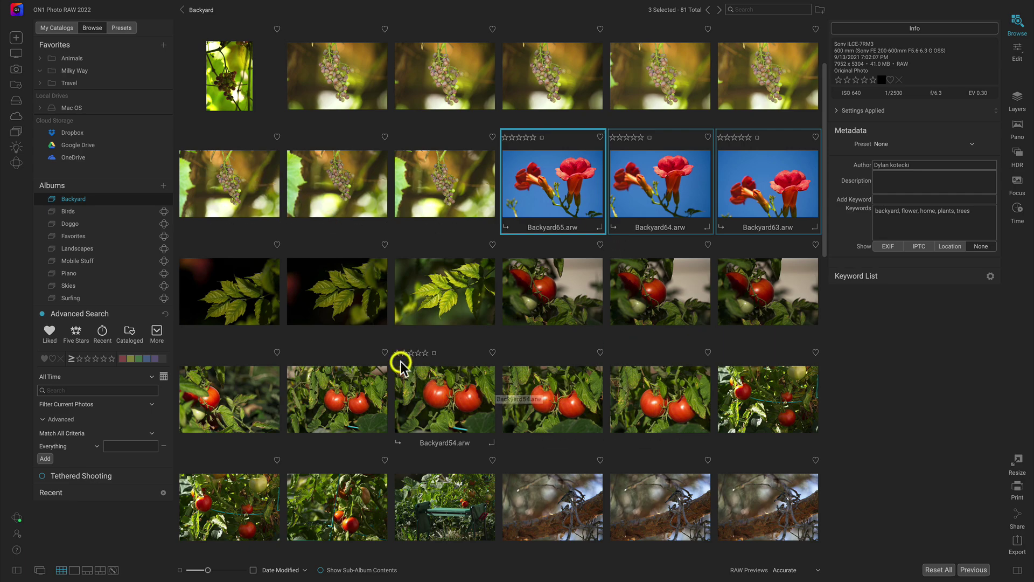
pyautogui.scroll(-10, 401, 365)
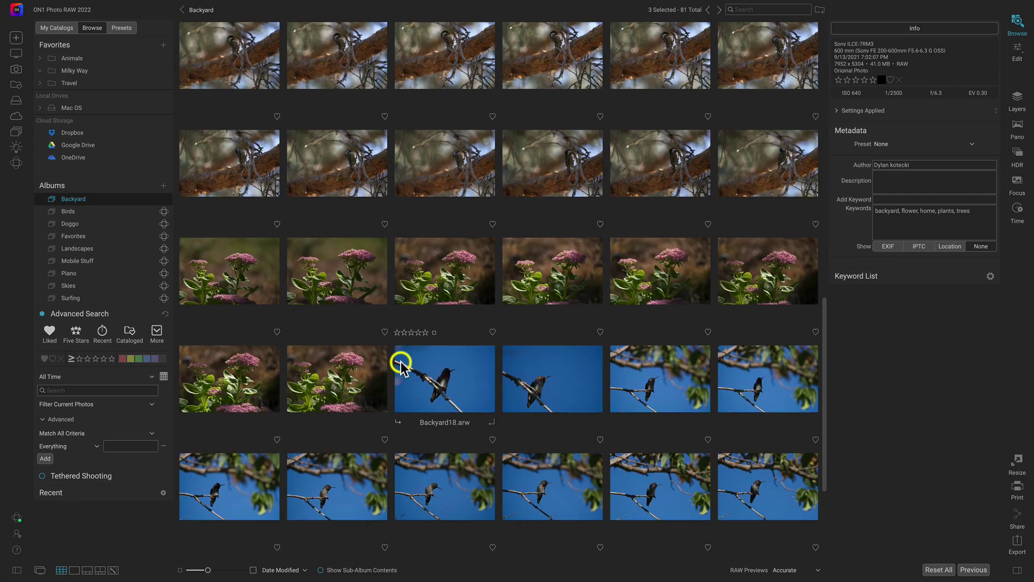
pyautogui.scroll(10, 401, 365)
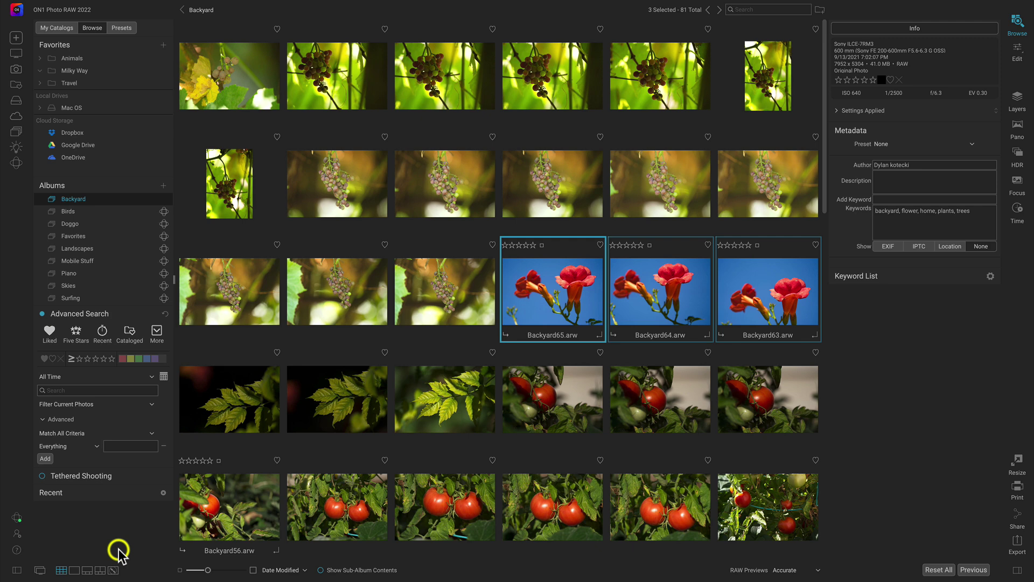
# Toggle the flower photo between Detail and Grid views, then select only the album's first photo.
pyautogui.click(73, 570)
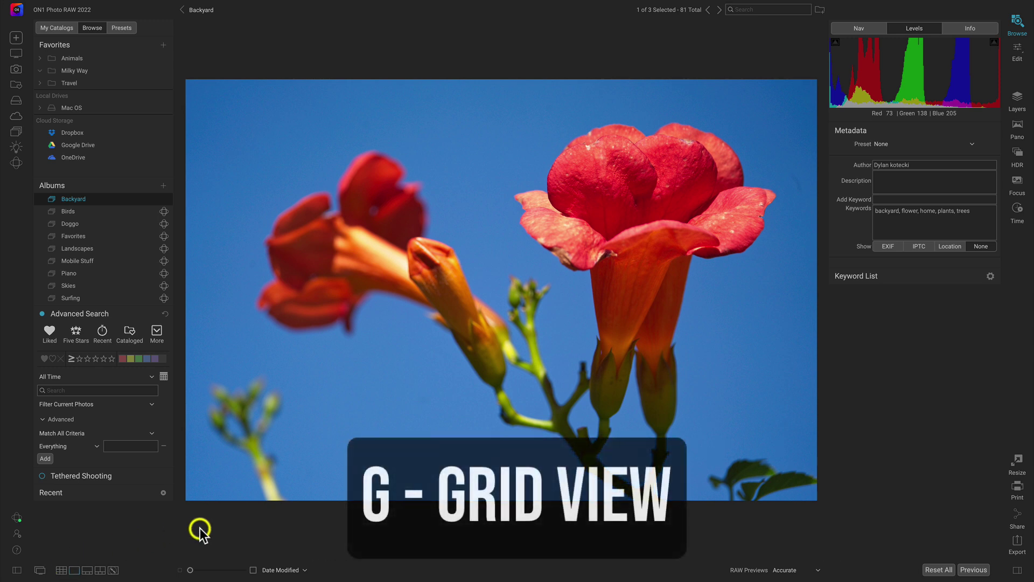
pyautogui.press('g')
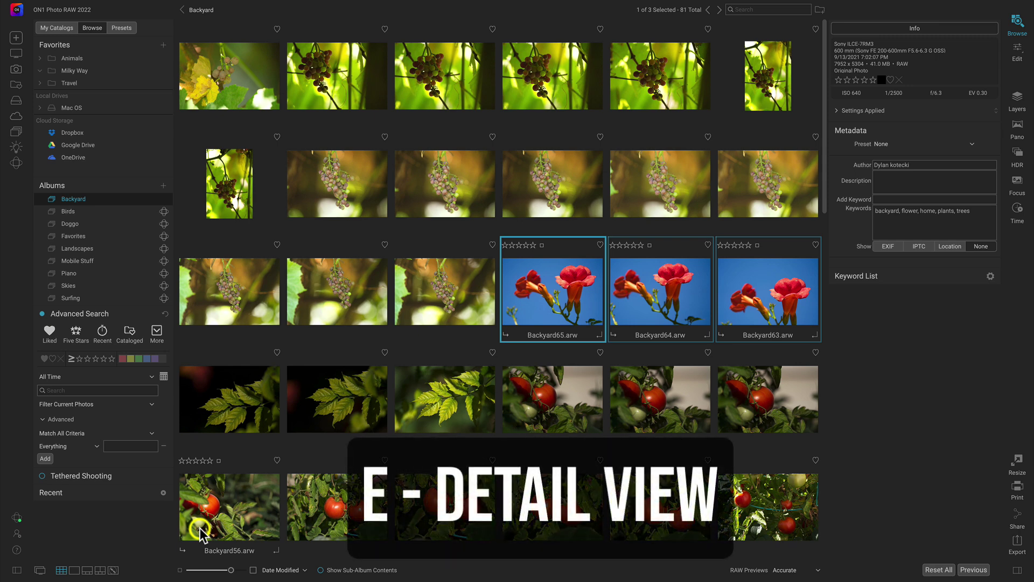
pyautogui.press('e')
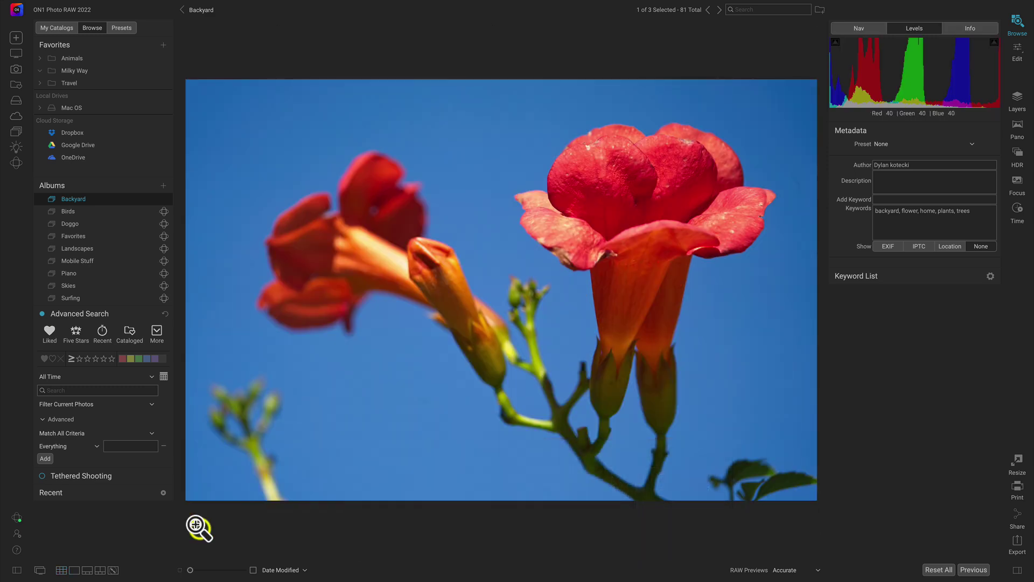
pyautogui.press('g')
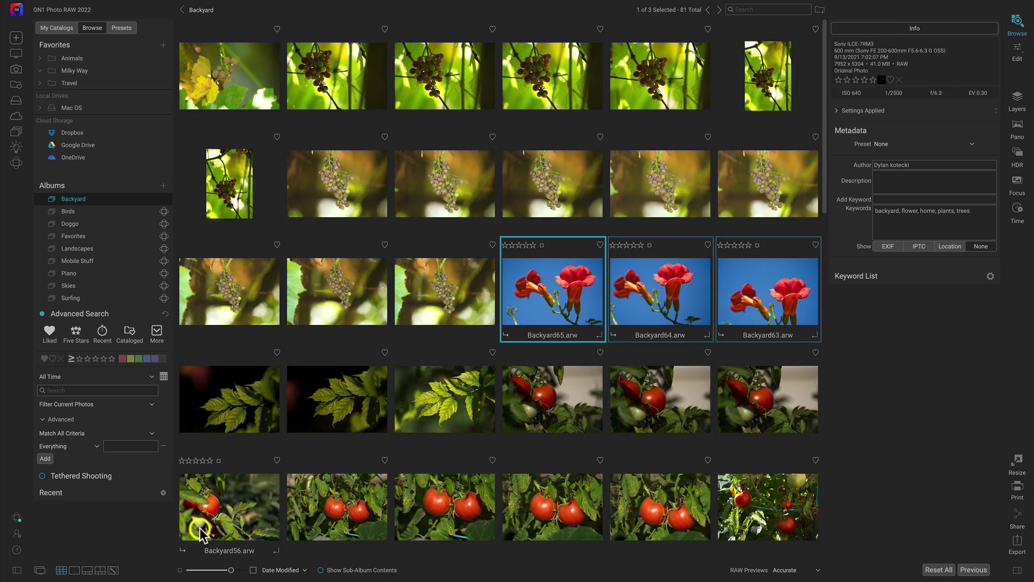
pyautogui.press('Home')
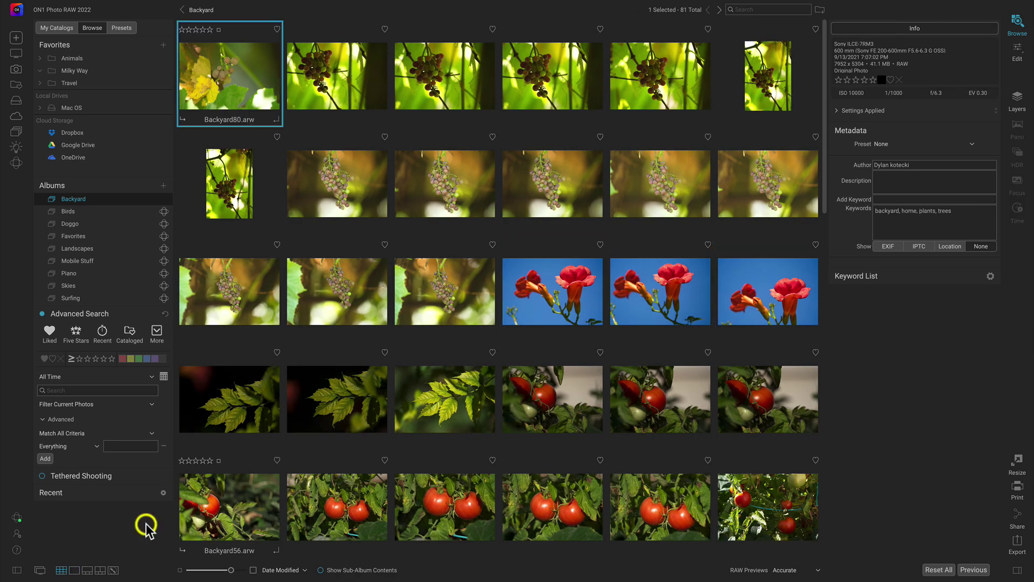
pyautogui.click(87, 570)
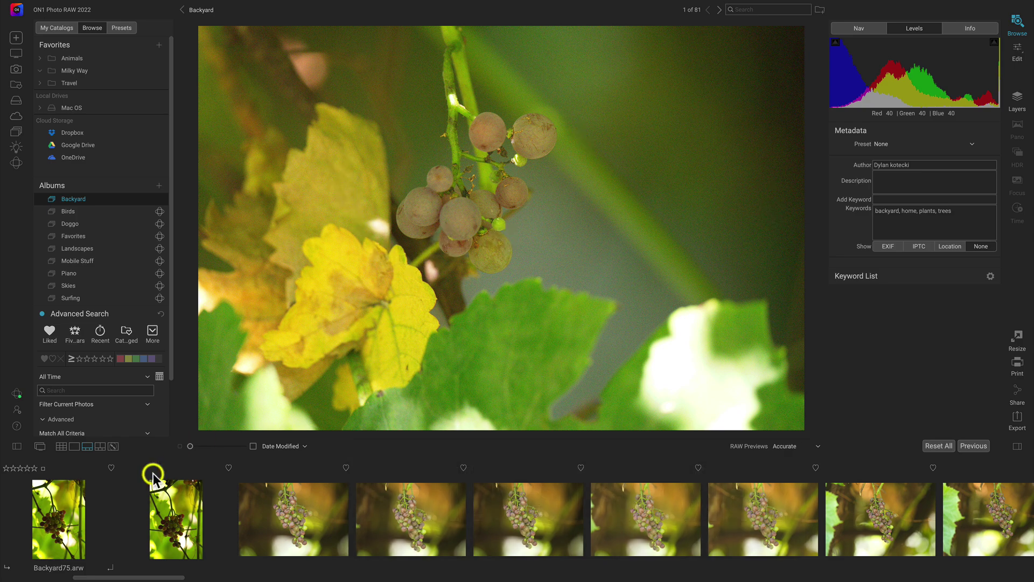
pyautogui.hscroll(10, 65, 530)
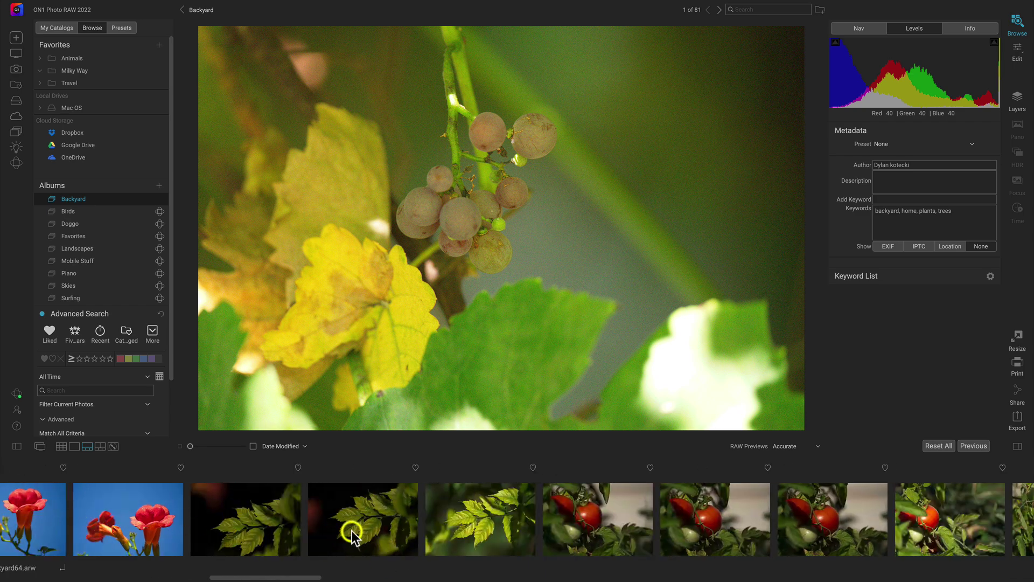
pyautogui.hscroll(-10, 353, 534)
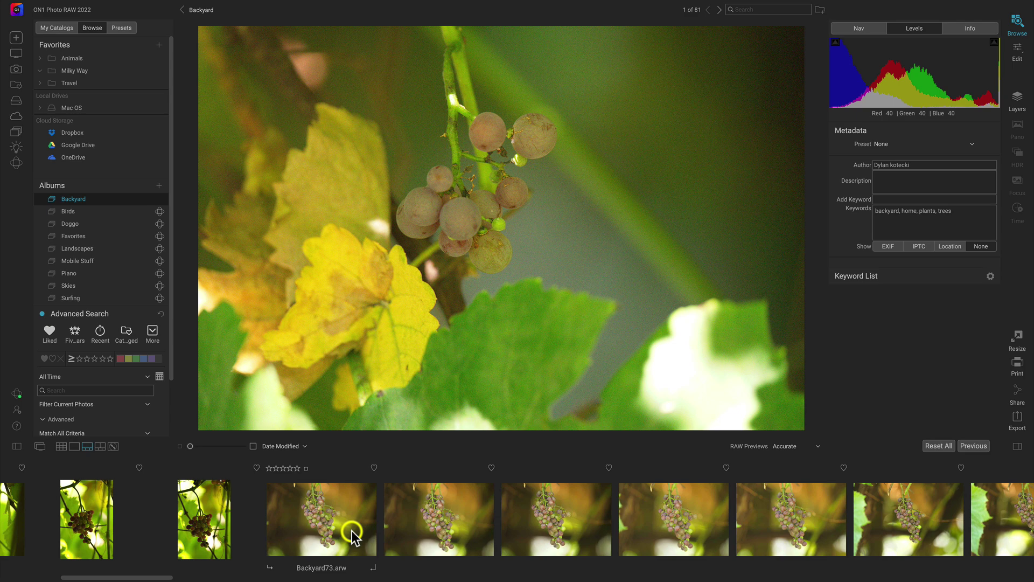
pyautogui.press('g')
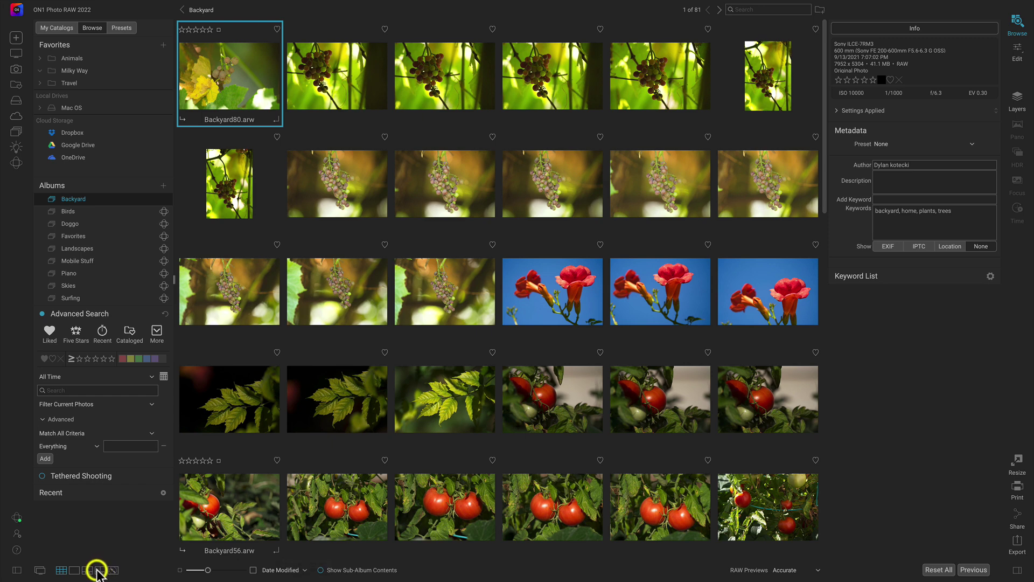
# Select red-flower photos Backyard63–65 and show them side by side in Compare view.
pyautogui.click(557, 295)
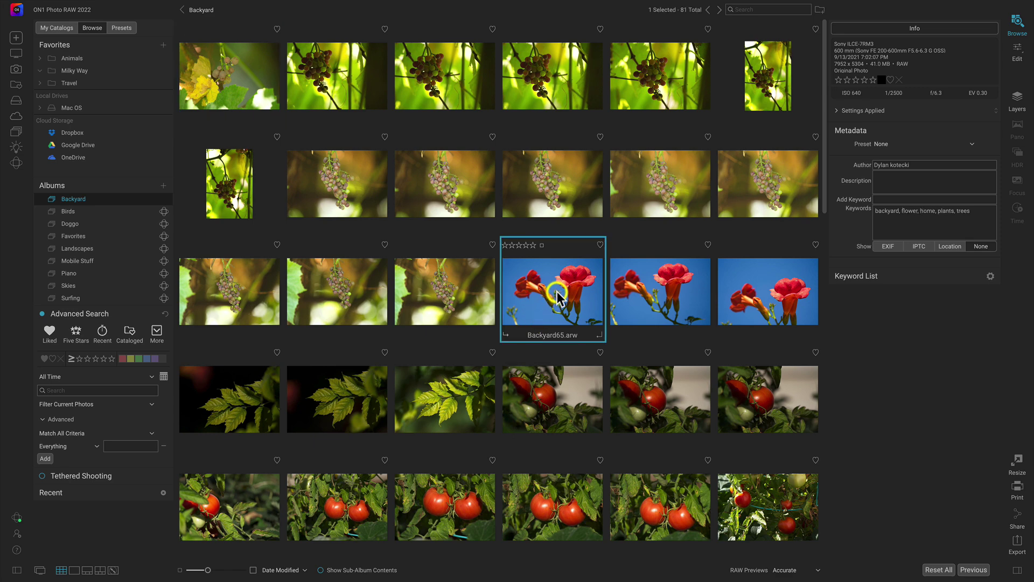
pyautogui.keyDown('shift'); pyautogui.click(746, 299); pyautogui.keyUp('shift')
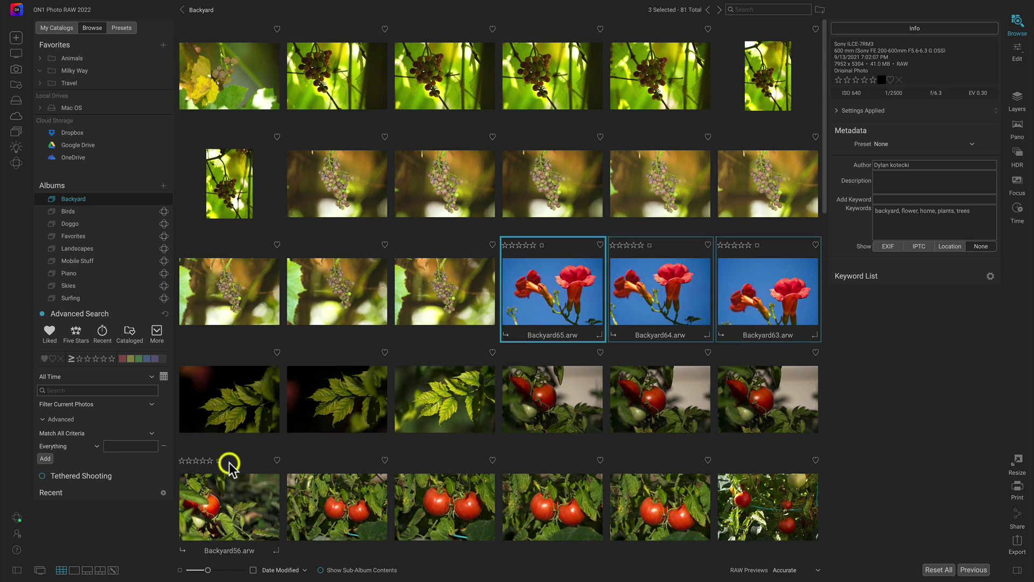
pyautogui.click(99, 569)
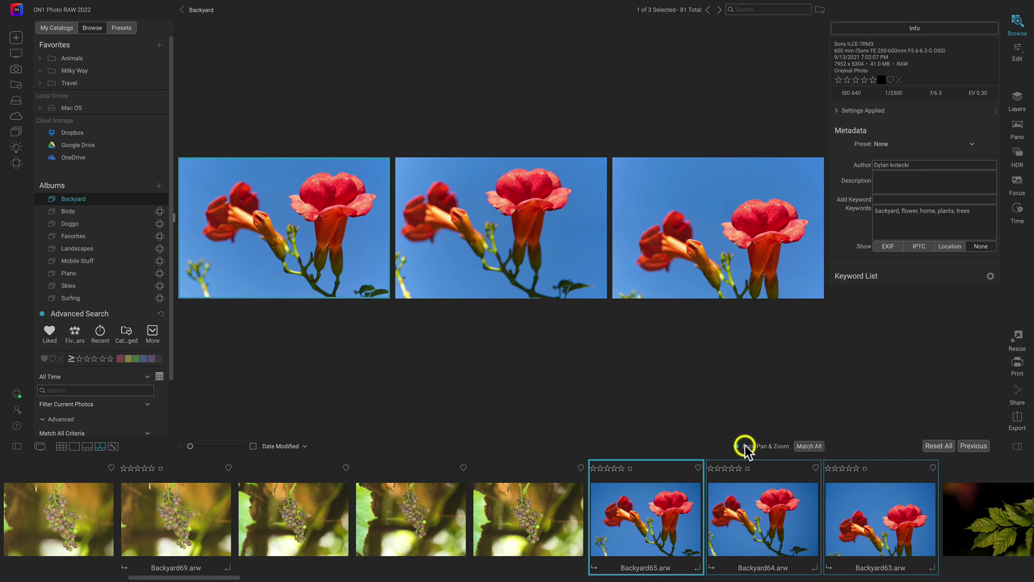
# Zoom all three to 100%, pan together over the petals and sky, then fit them back.
pyautogui.click(339, 210)
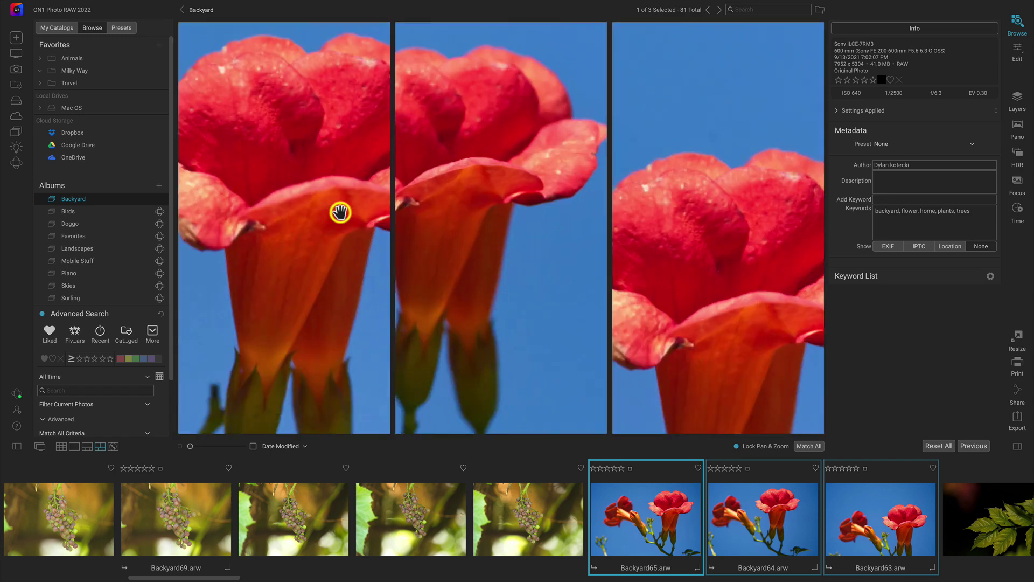
pyautogui.moveTo(228, 166); pyautogui.dragTo(363, 307)
pyautogui.moveTo(340, 204); pyautogui.dragTo(168, 231)
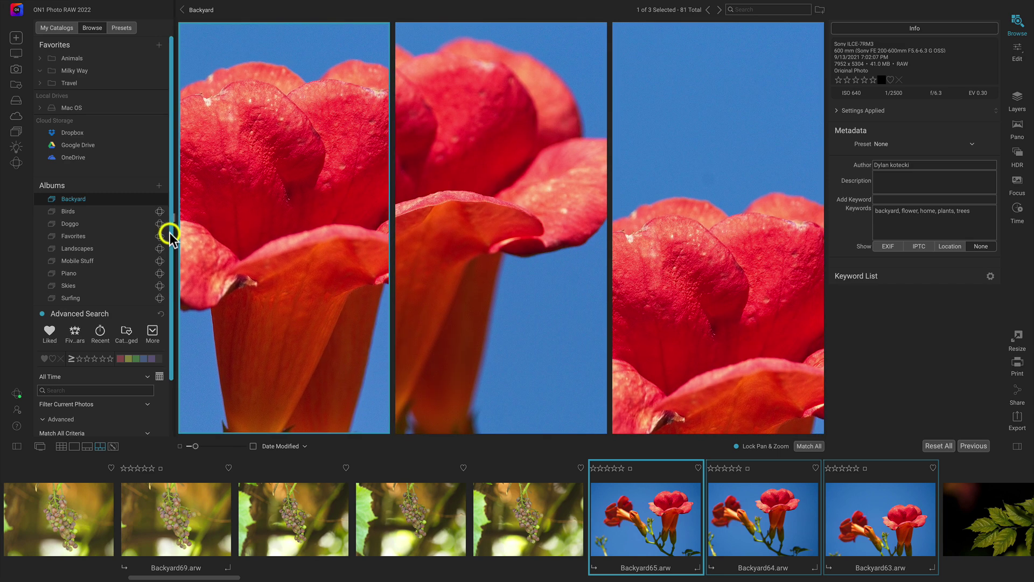
pyautogui.click(254, 228)
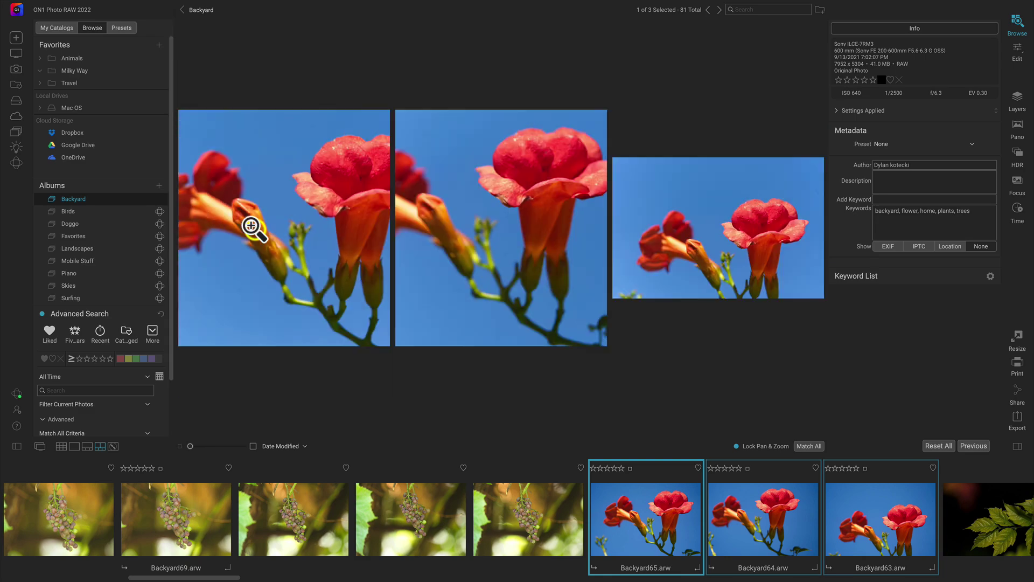